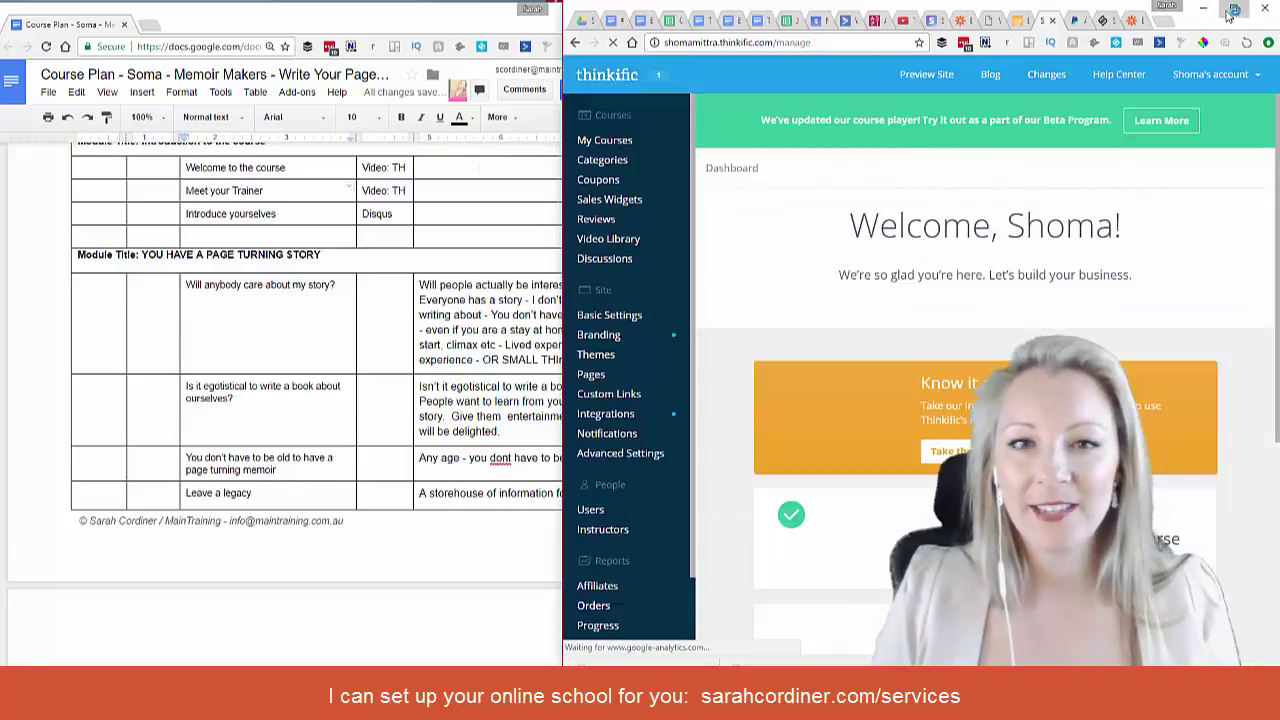
Open the curriculum of the Memoir Makers! course and start a new chapter
{"action": "key", "text": "super+Up"}
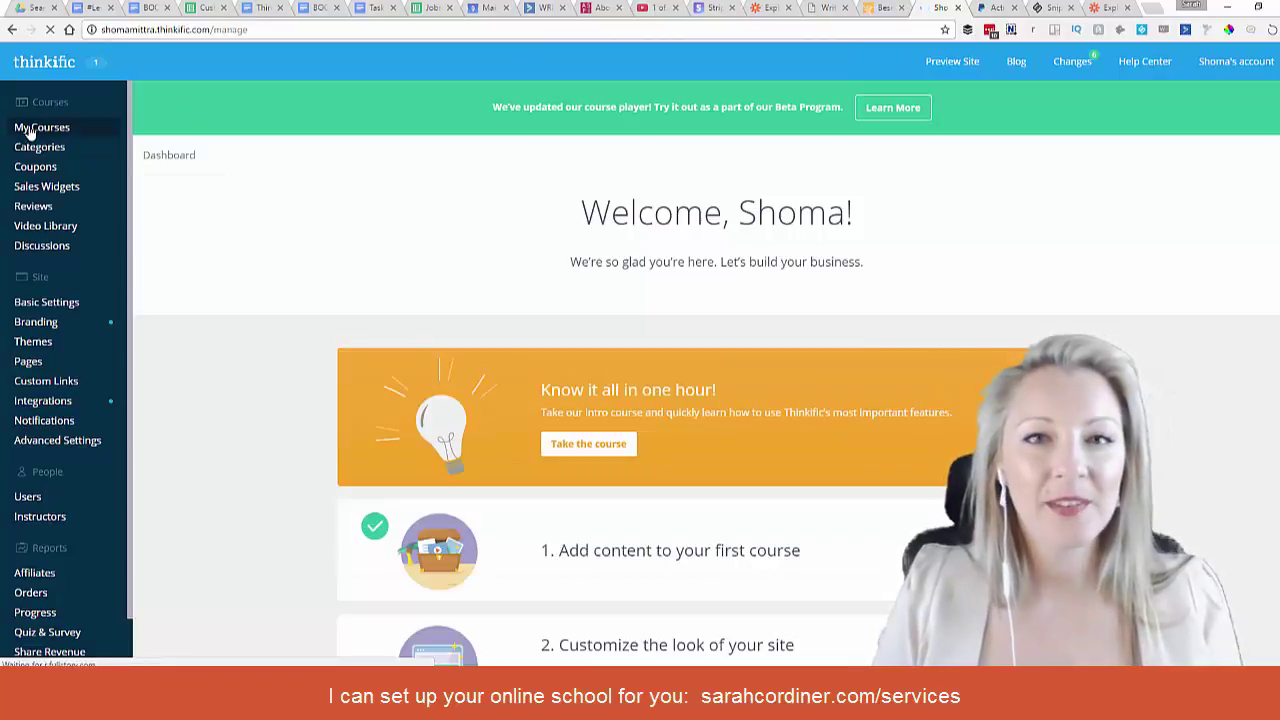
{"action": "left_click", "coordinate": [32, 134]}
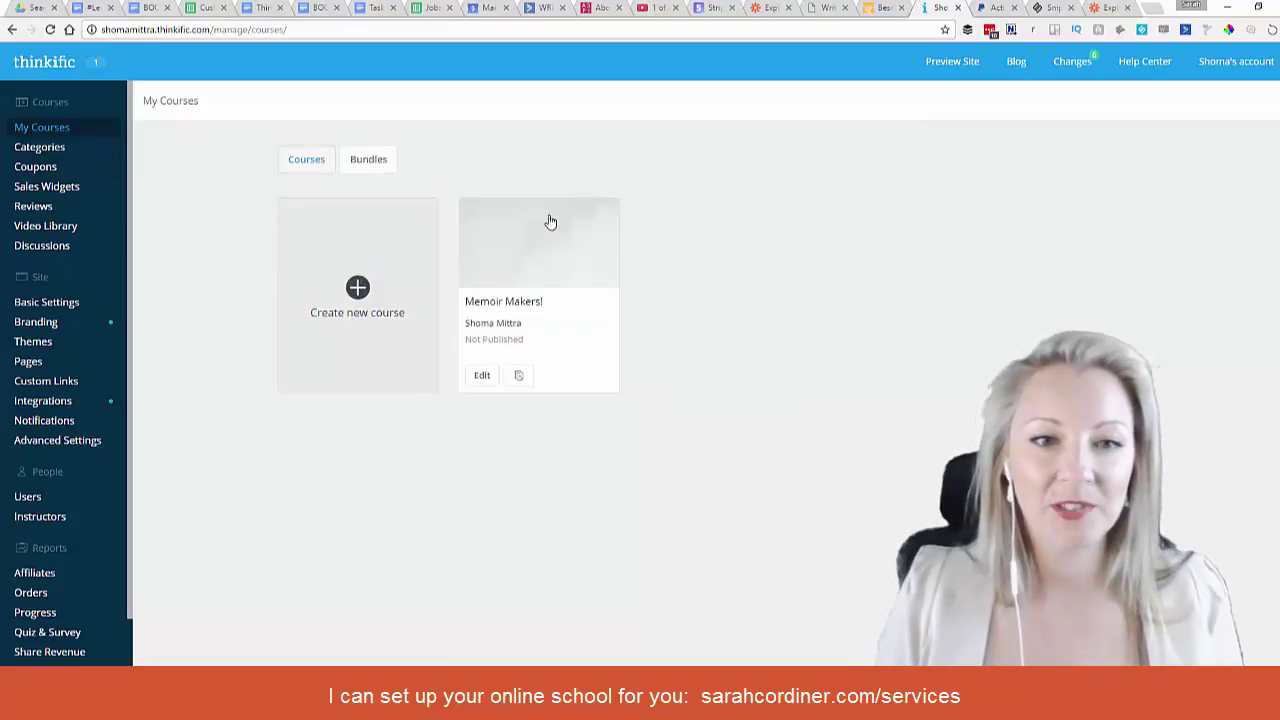
{"action": "left_click", "coordinate": [522, 245]}
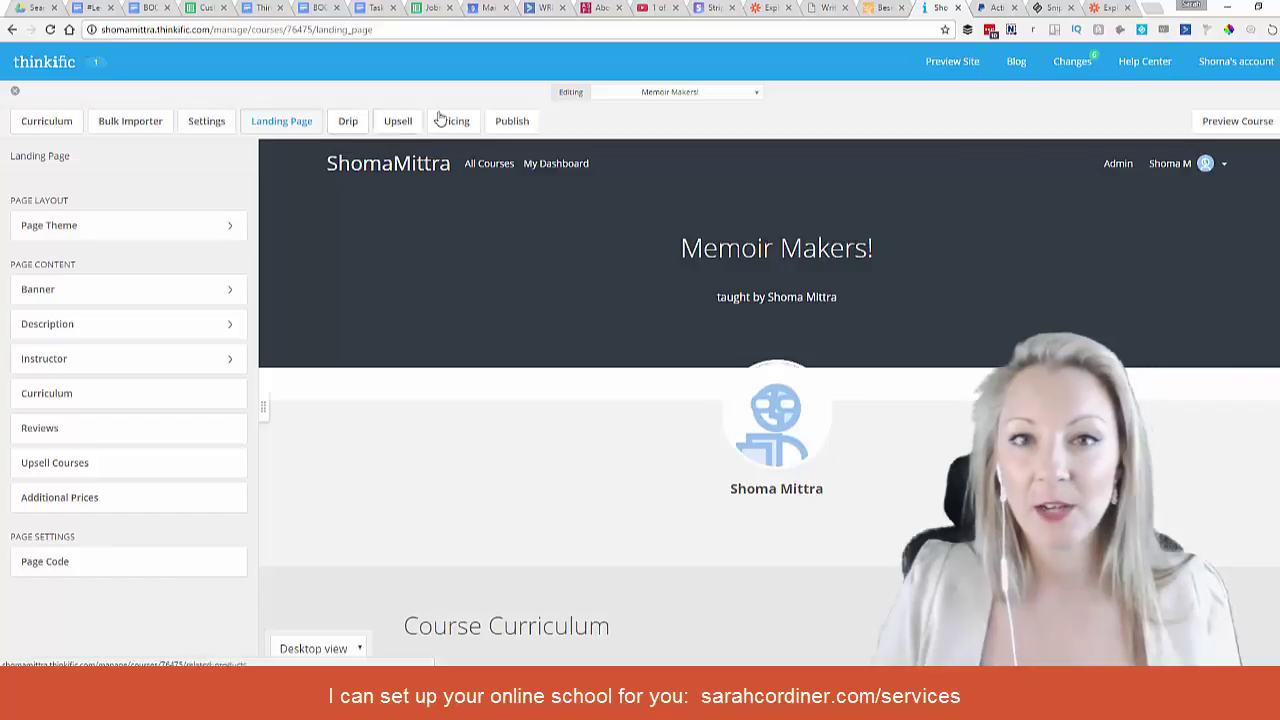
{"action": "left_click", "coordinate": [59, 127]}
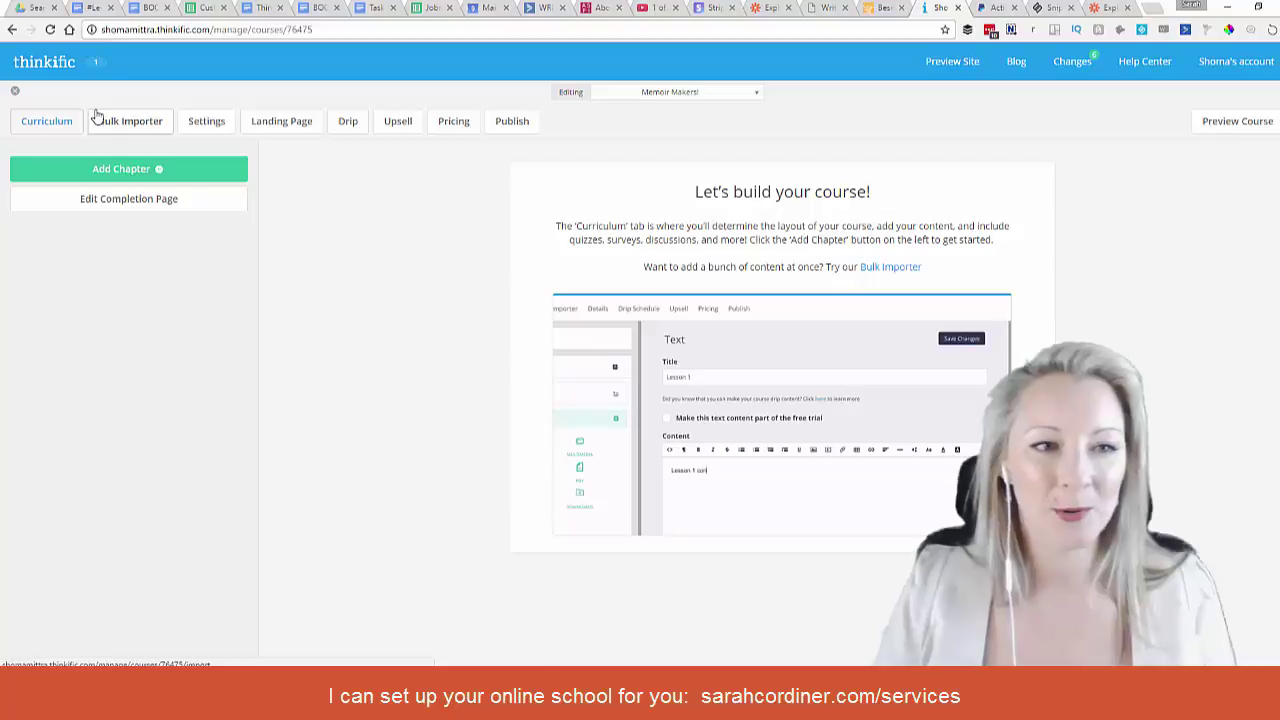
{"action": "left_click", "coordinate": [121, 166]}
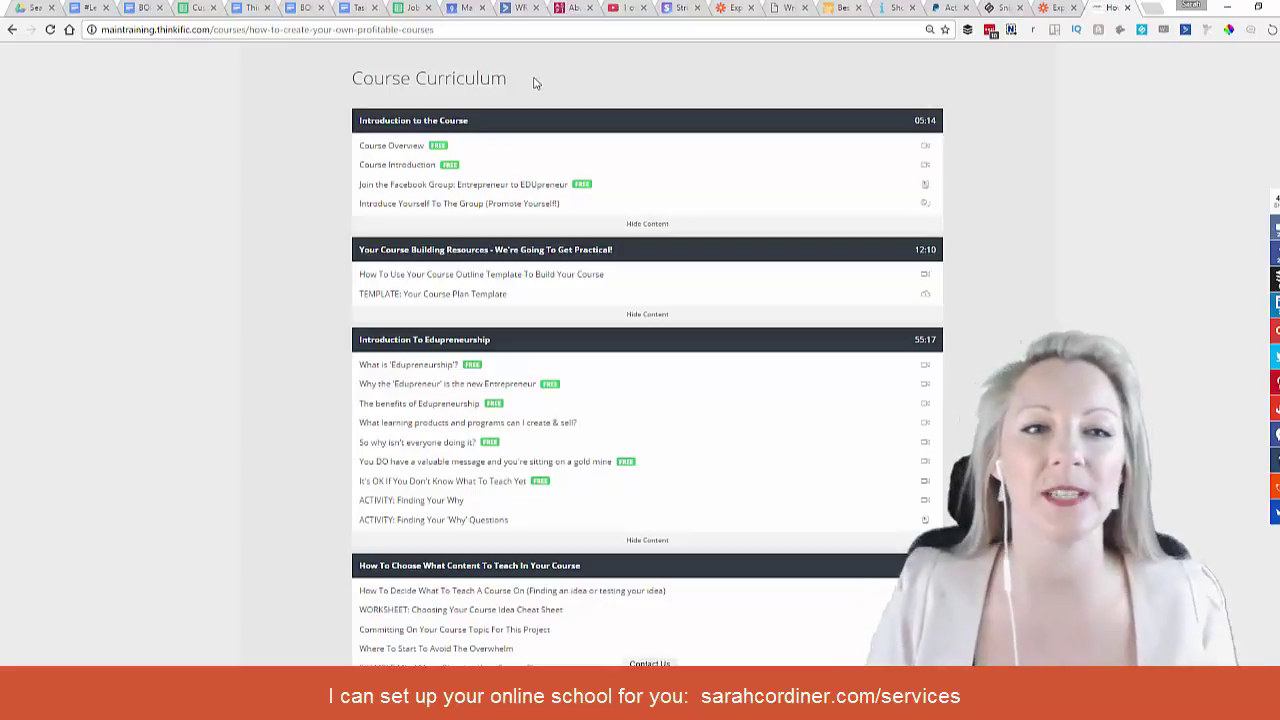
Examine how chapters and lessons are arranged in the published example course's Course Curriculum, starting with Introduction to the Course
{"action": "left_click_drag", "start_coordinate": [350, 100], "coordinate": [935, 200]}
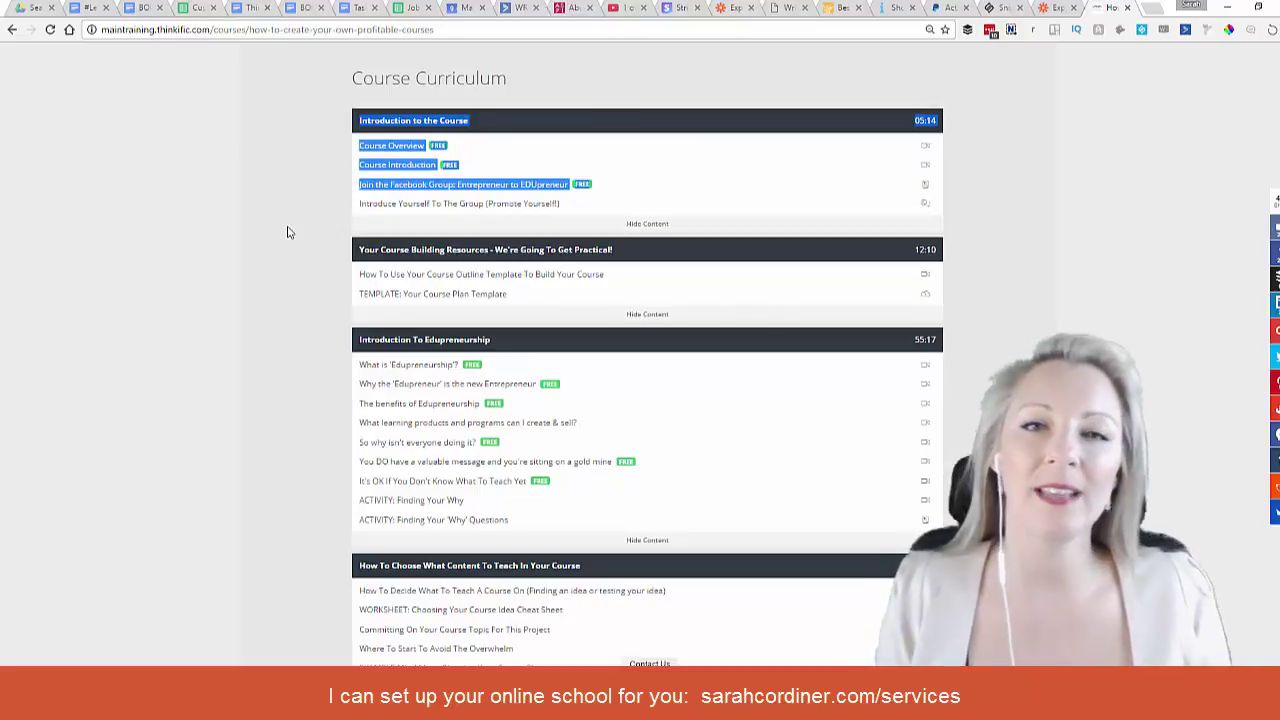
{"action": "left_click", "coordinate": [483, 100]}
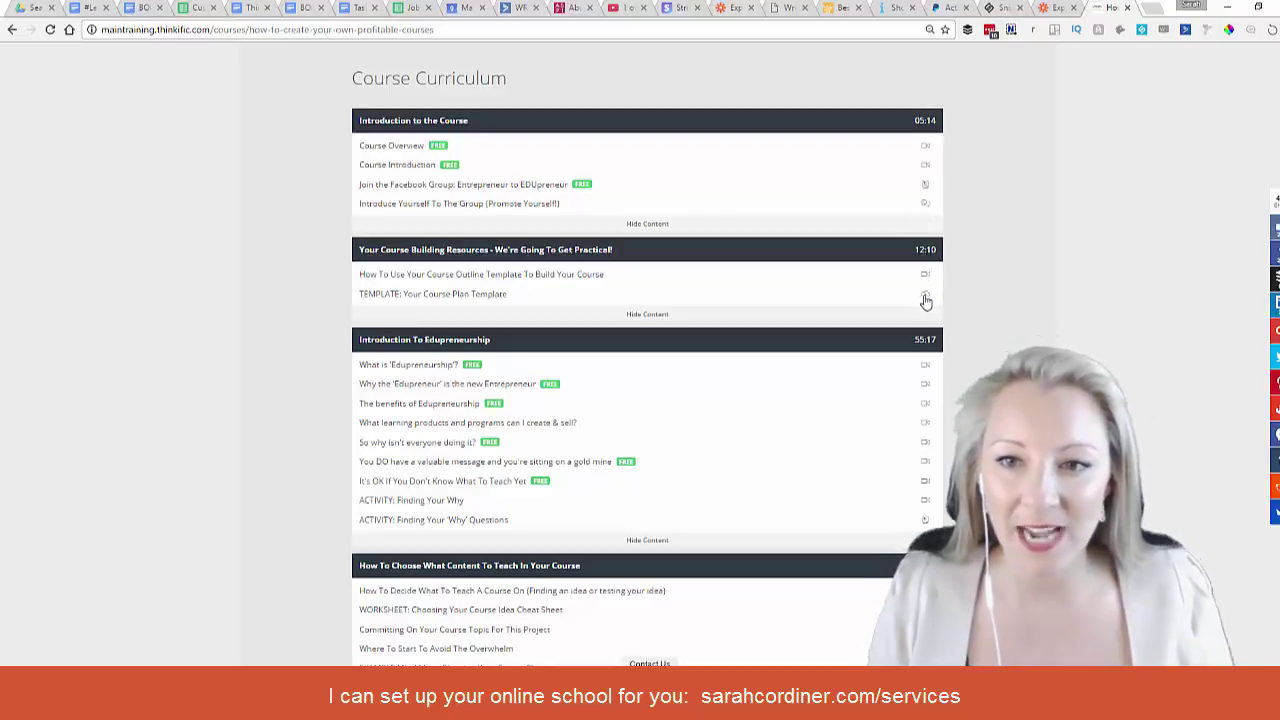
{"action": "scroll", "coordinate": [917, 446], "scroll_direction": "down", "scroll_amount": 3}
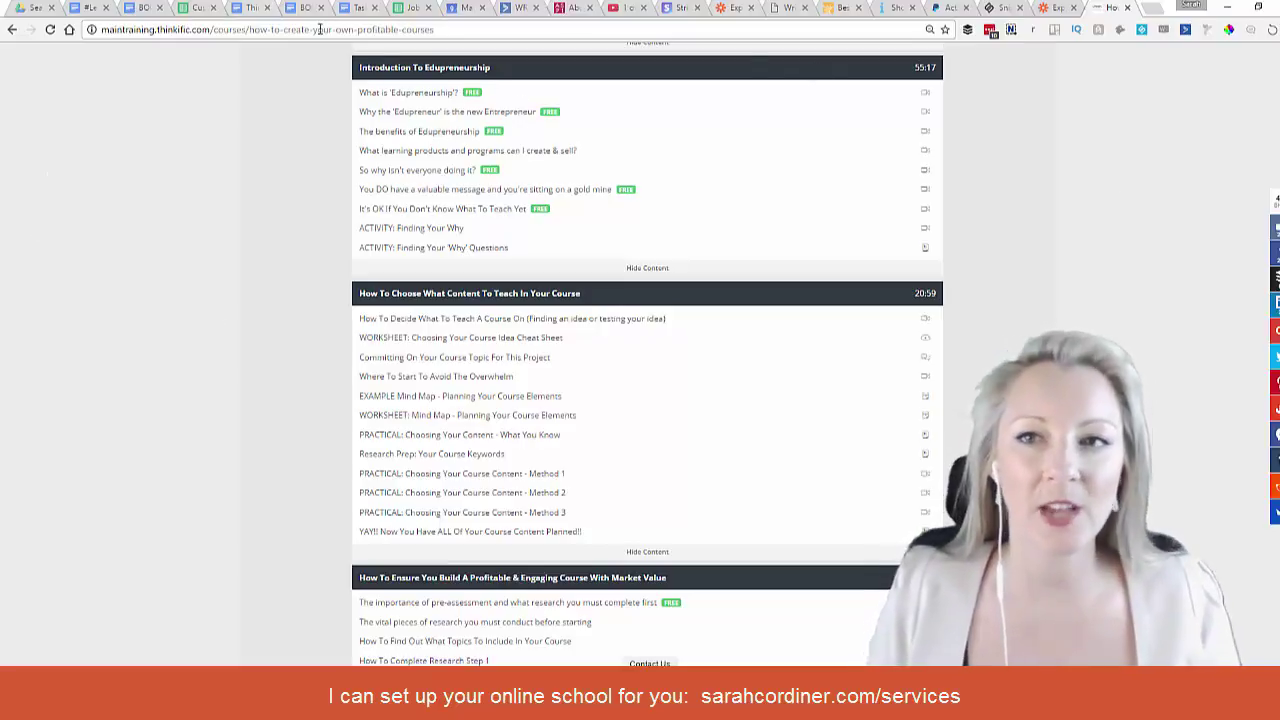
Return to the Memoir Makers! course, title the new chapter "Introduction to the Course" and save it
{"action": "left_click", "coordinate": [896, 7]}
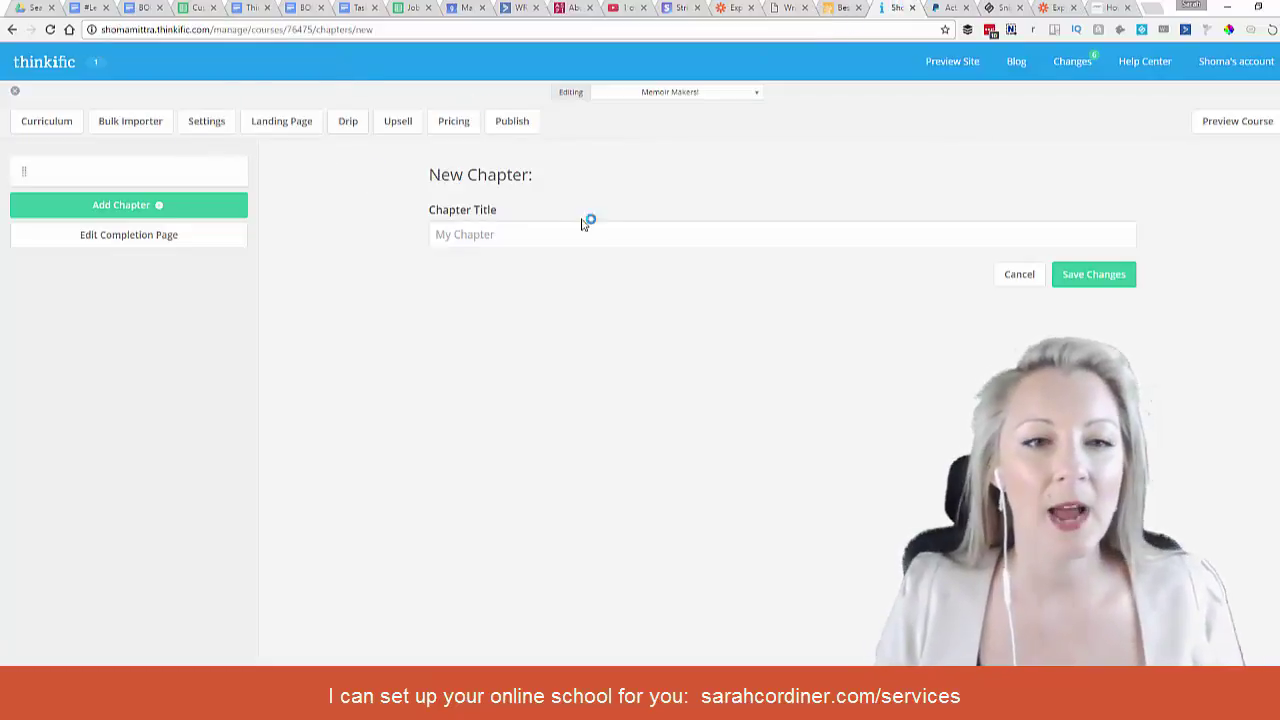
{"action": "left_click", "coordinate": [474, 240]}
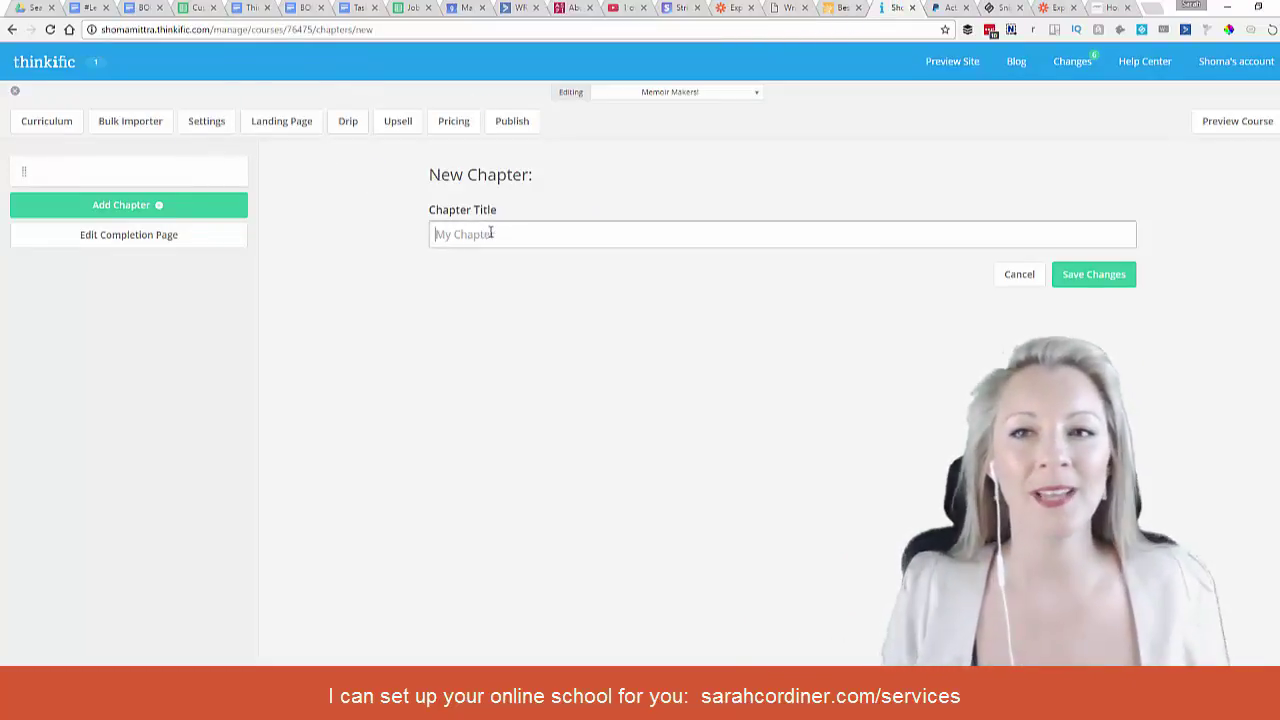
{"action": "left_click", "coordinate": [1118, 8]}
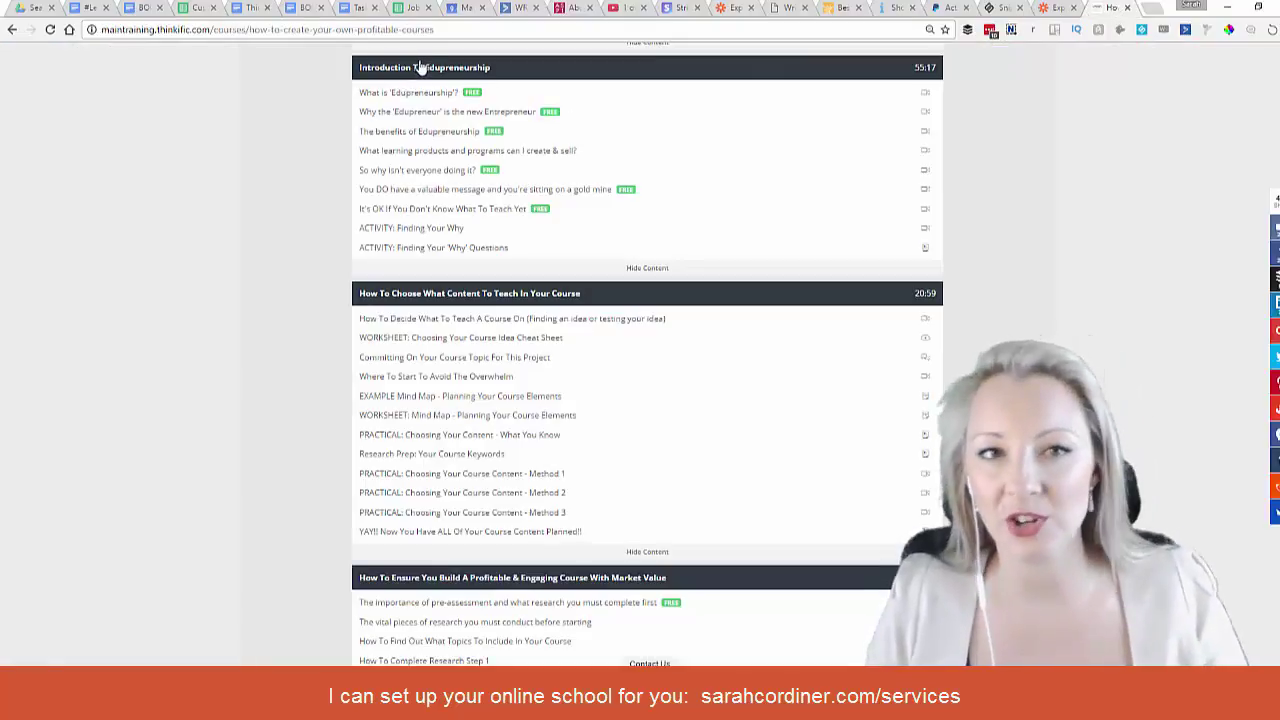
{"action": "left_click", "coordinate": [893, 8]}
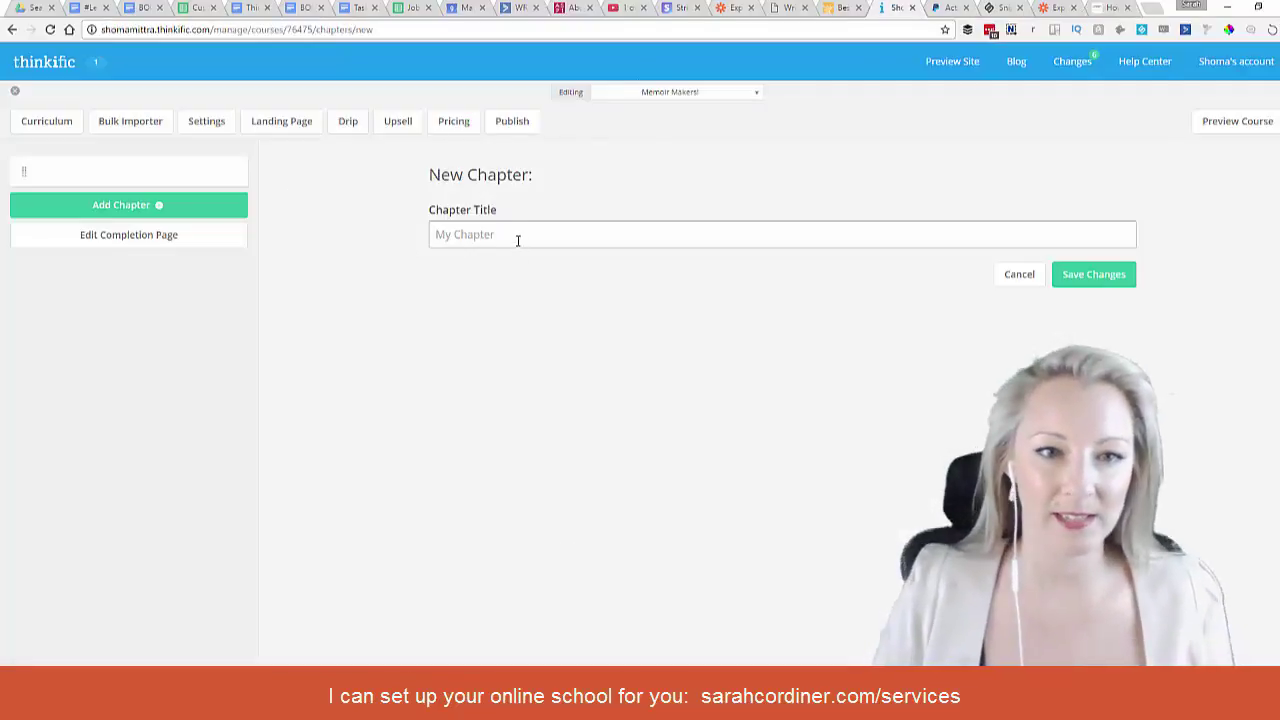
{"action": "type", "text": "Intr"}
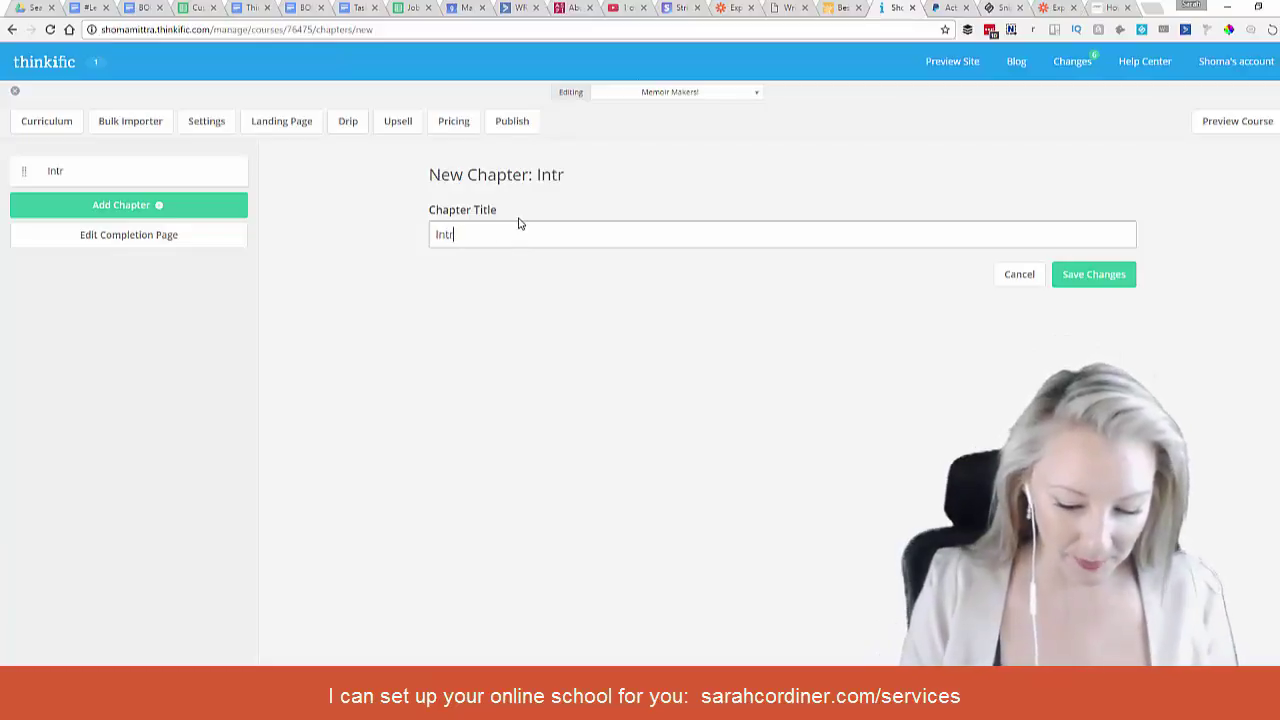
{"action": "type", "text": "oduction to the"}
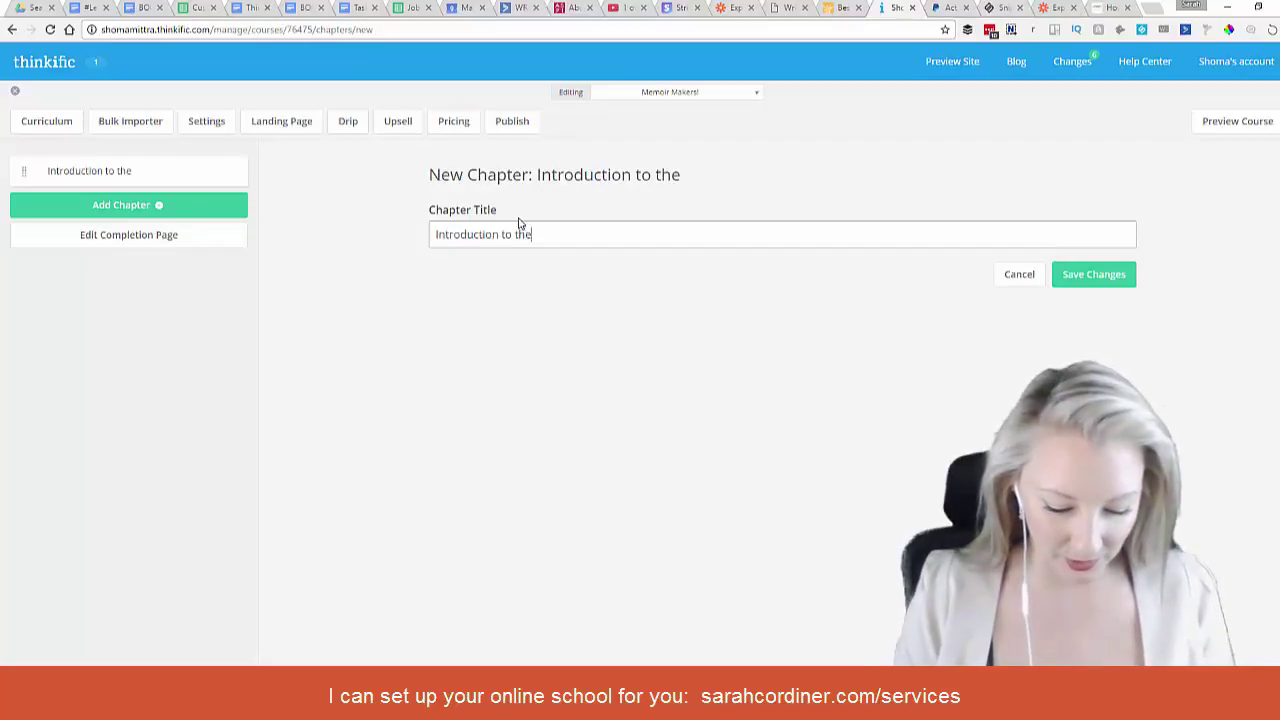
{"action": "type", "text": " Course"}
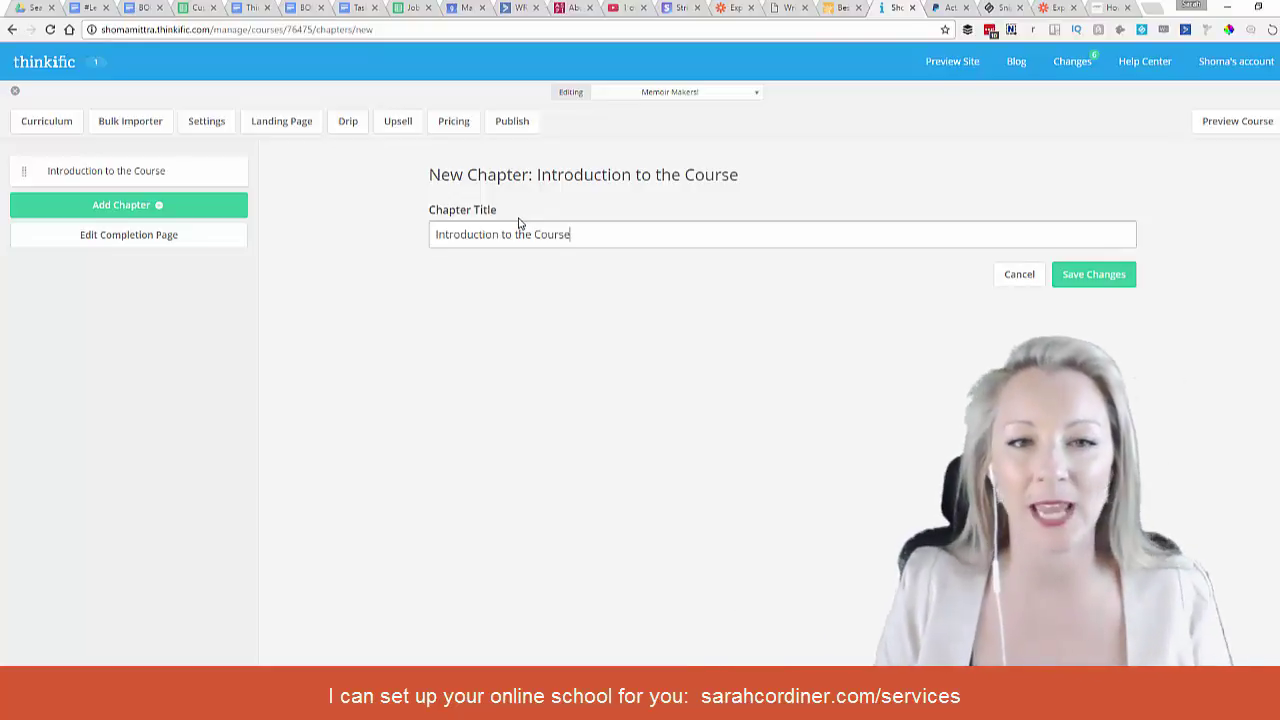
{"action": "left_click", "coordinate": [1077, 278]}
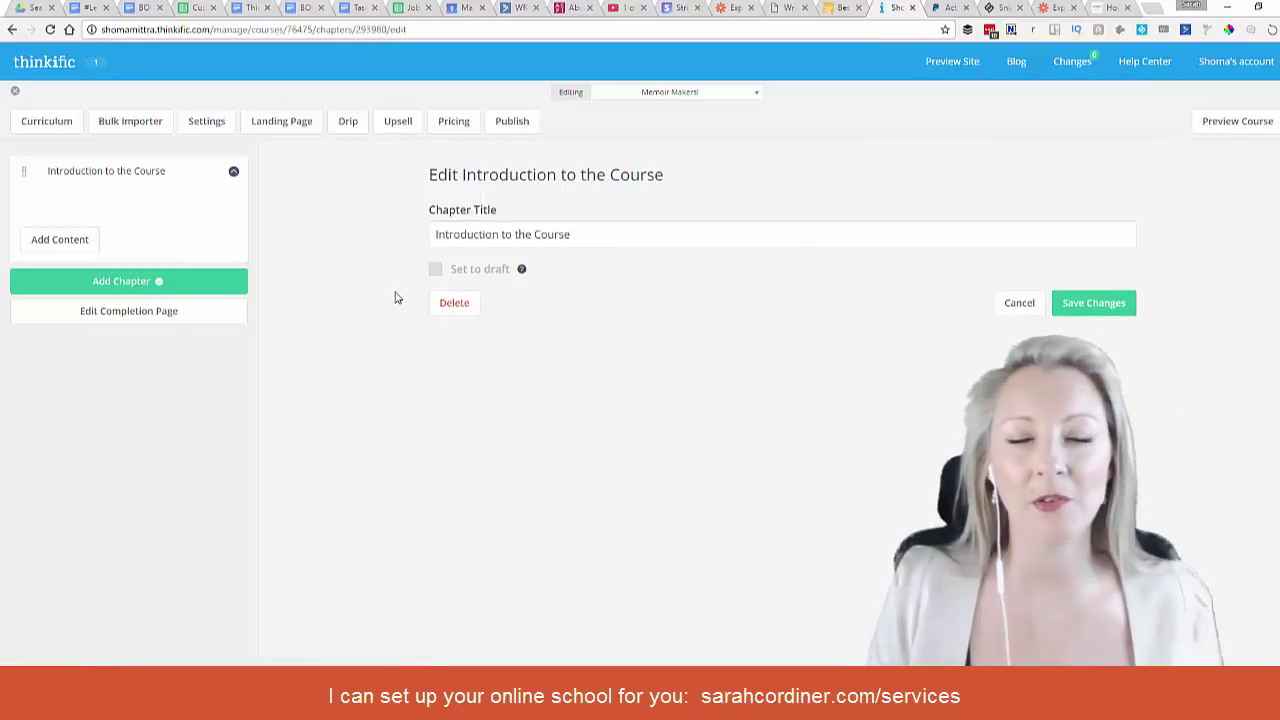
Show the course plan beside the course editor and add a saved chapter with the copied module title "YOU HAVE A PAGE TURNING STORY"
{"action": "left_click", "coordinate": [1258, 7]}
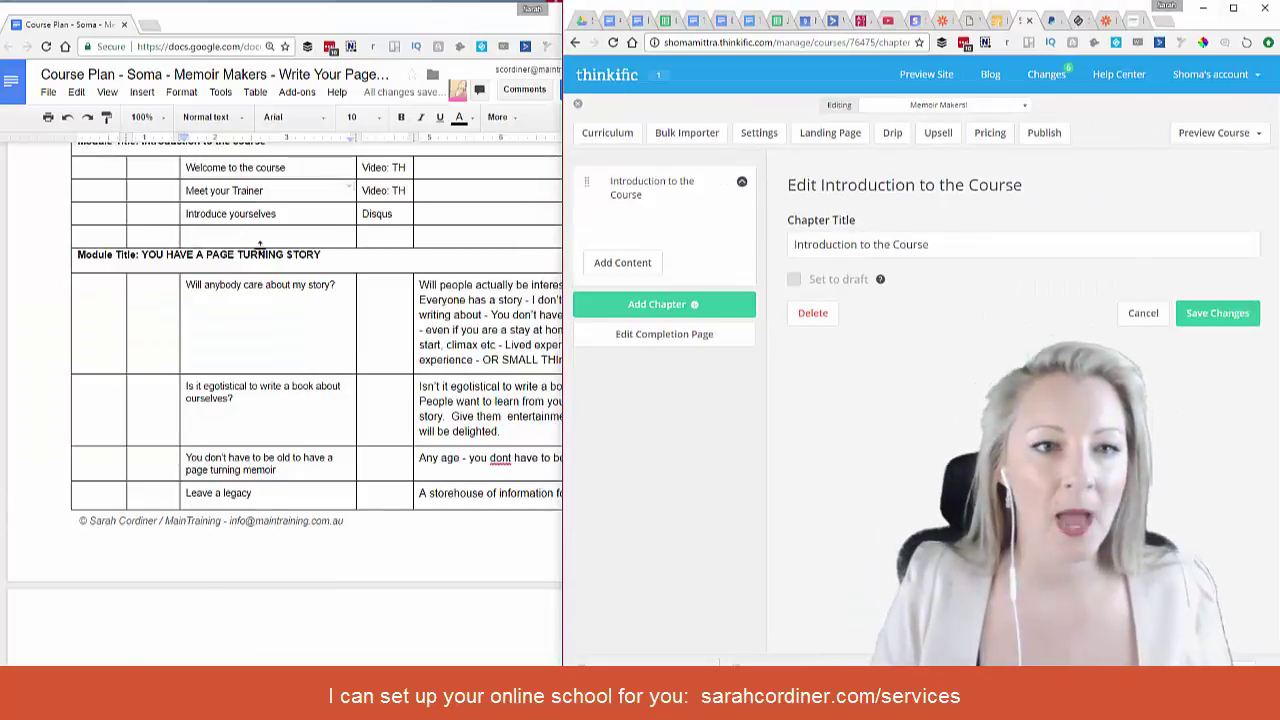
{"action": "scroll", "coordinate": [263, 243], "scroll_direction": "up", "scroll_amount": 2}
{"action": "left_click_drag", "start_coordinate": [321, 322], "coordinate": [142, 323]}
{"action": "key", "text": "ctrl+c"}
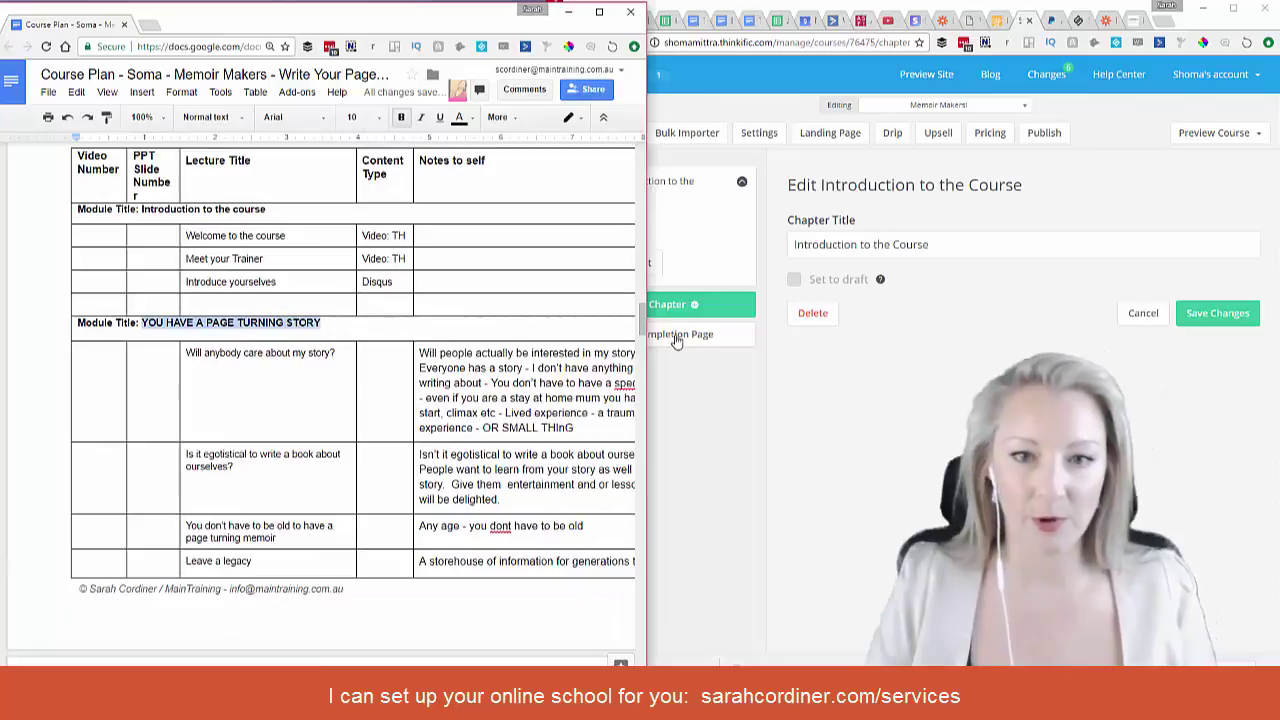
{"action": "left_click", "coordinate": [700, 305]}
{"action": "left_click", "coordinate": [878, 245]}
{"action": "key", "text": "ctrl+v"}
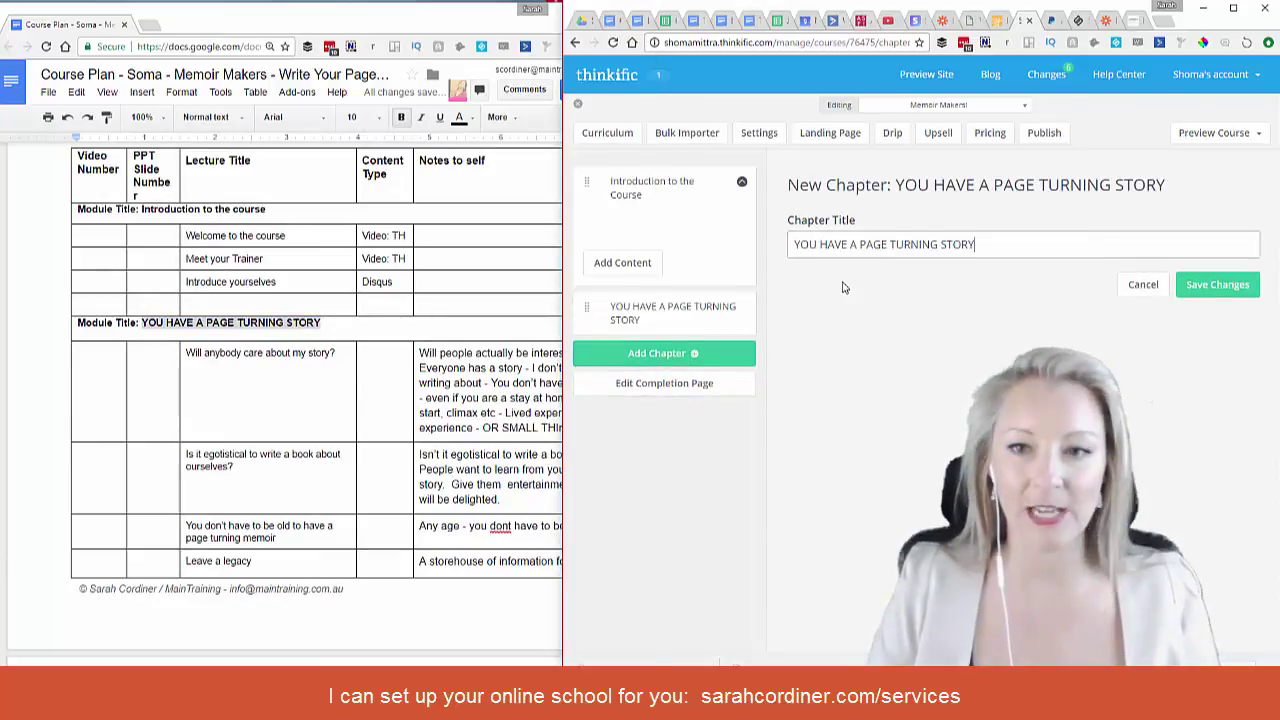
{"action": "left_click", "coordinate": [1217, 284]}
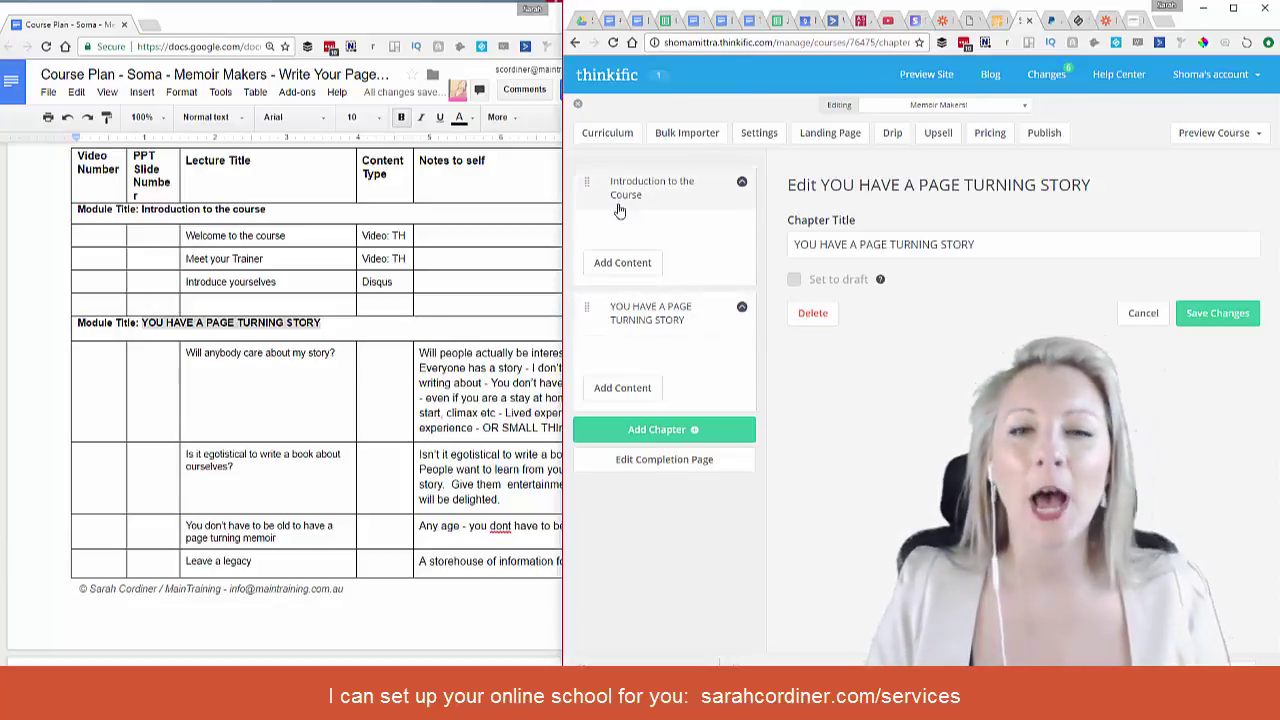
Copy the module title "WHY" from the course plan and save it as a new chapter
{"action": "scroll", "coordinate": [380, 270], "scroll_direction": "down", "scroll_amount": 5}
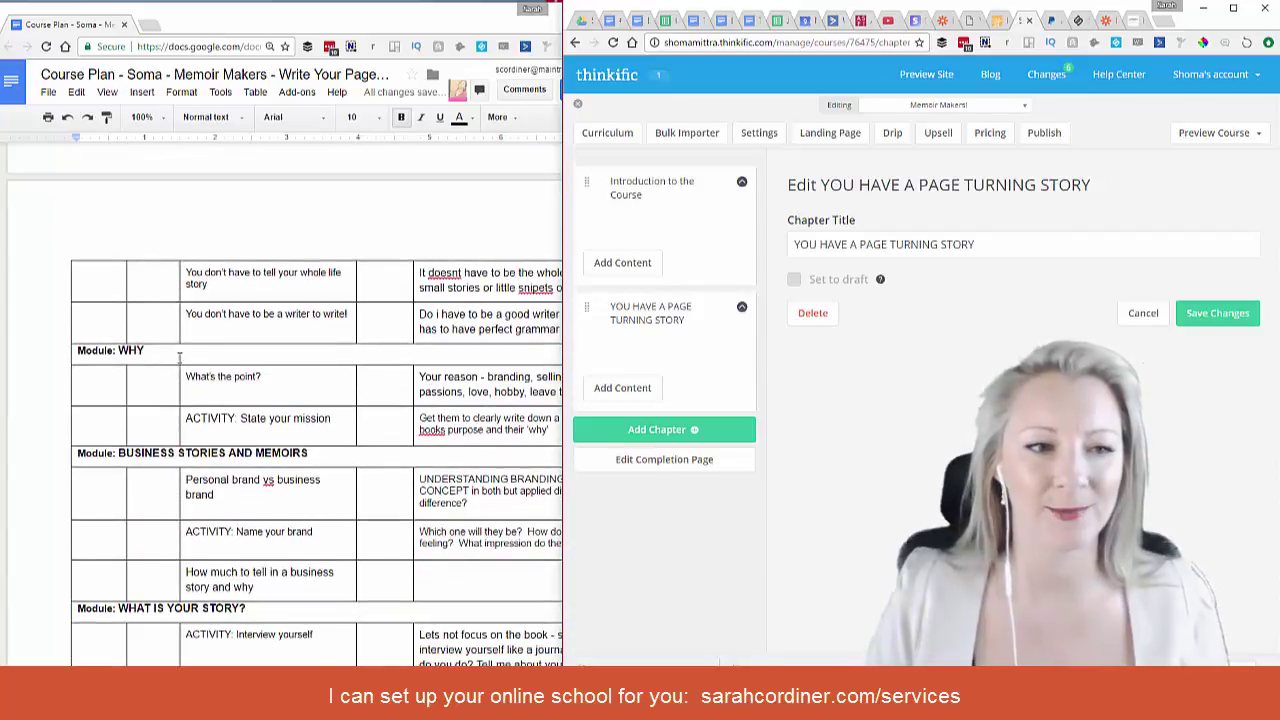
{"action": "left_click_drag", "start_coordinate": [148, 352], "coordinate": [120, 352]}
{"action": "key", "text": "ctrl+c"}
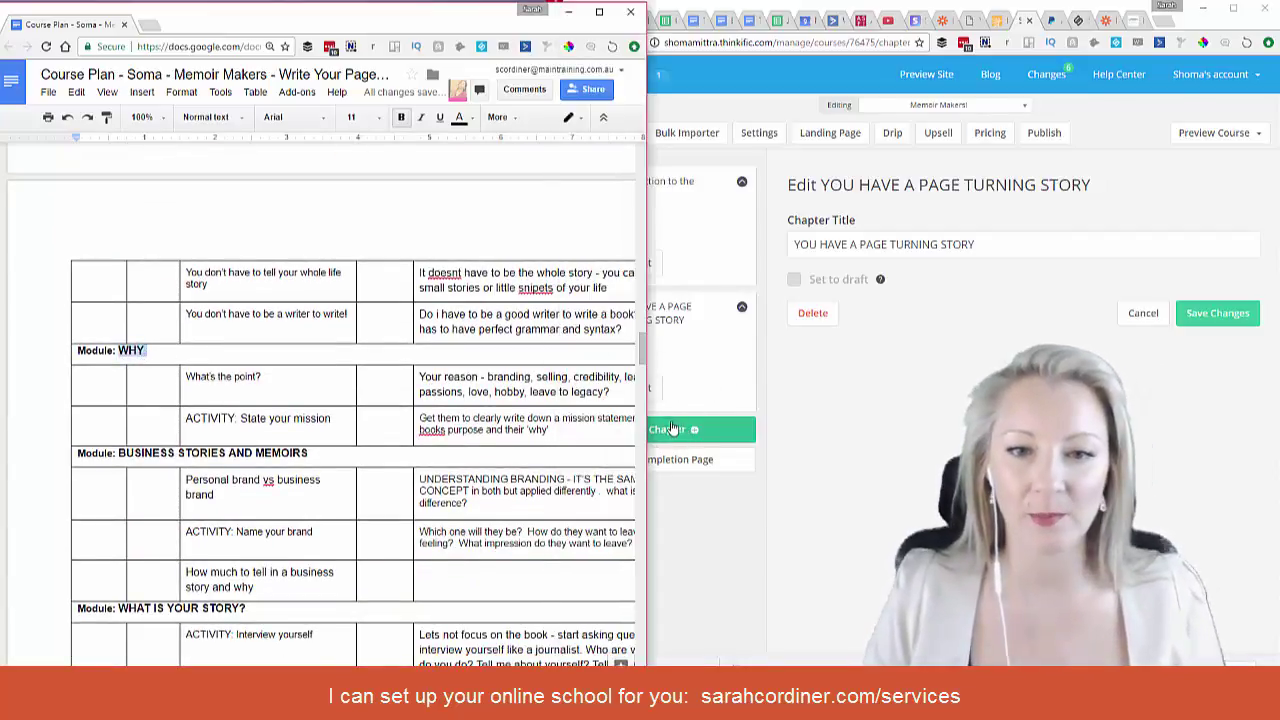
{"action": "left_click", "coordinate": [800, 398]}
{"action": "left_click", "coordinate": [663, 429]}
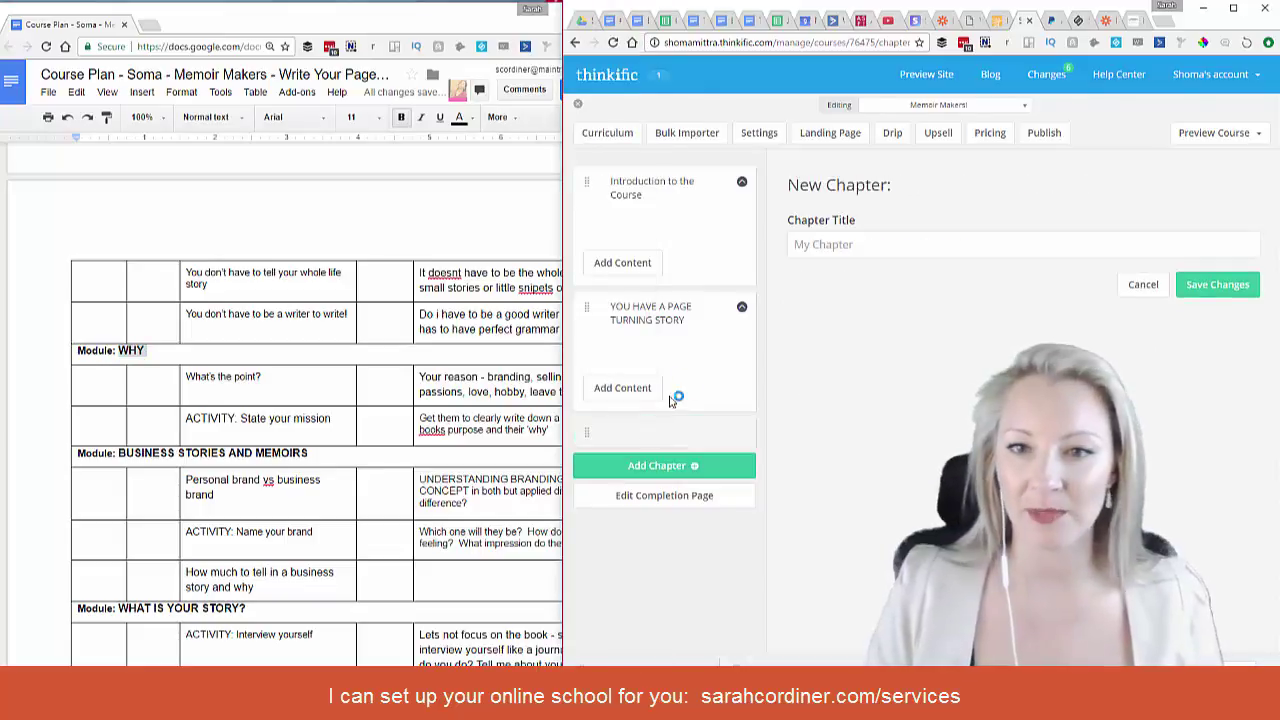
{"action": "left_click", "coordinate": [818, 247]}
{"action": "key", "text": "ctrl+v"}
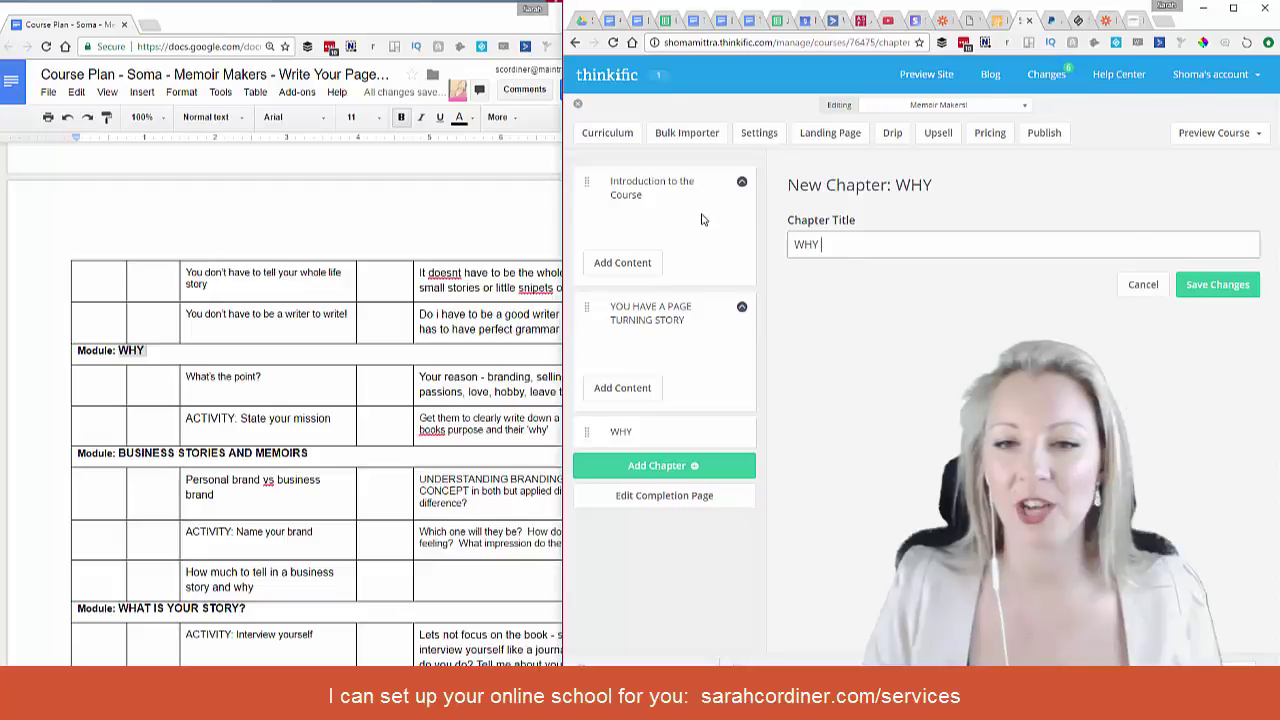
{"action": "left_click", "coordinate": [1218, 286]}
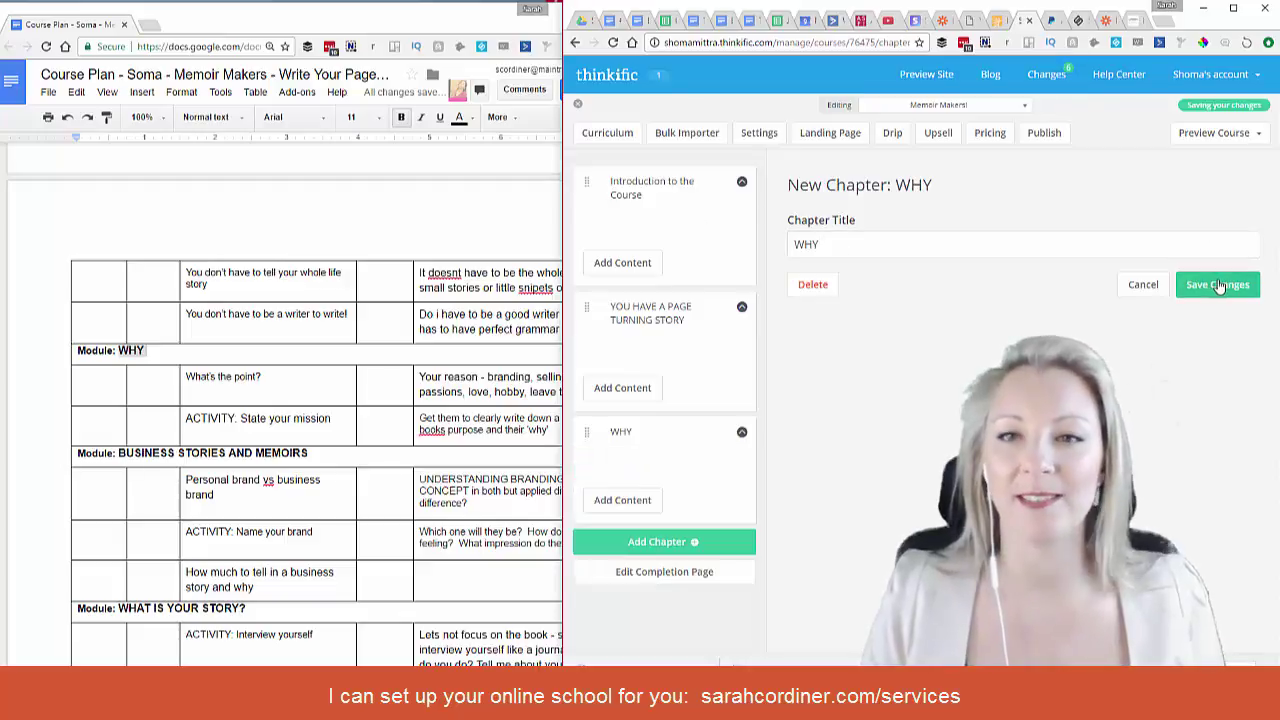
Copy the module title "BUSINESS STORIES AND MEMOIRS" from the course plan and save it as a new chapter
{"action": "scroll", "coordinate": [241, 365], "scroll_direction": "down", "scroll_amount": 3}
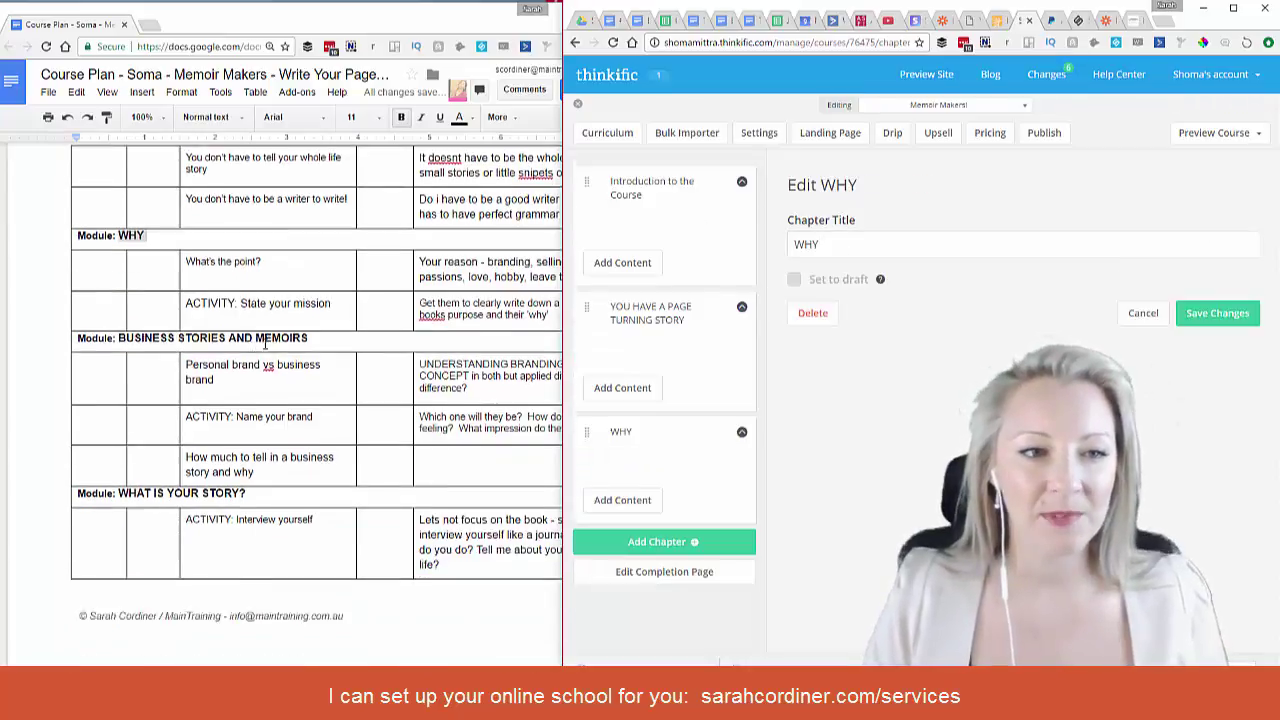
{"action": "left_click_drag", "start_coordinate": [308, 317], "coordinate": [119, 317]}
{"action": "key", "text": "ctrl+c"}
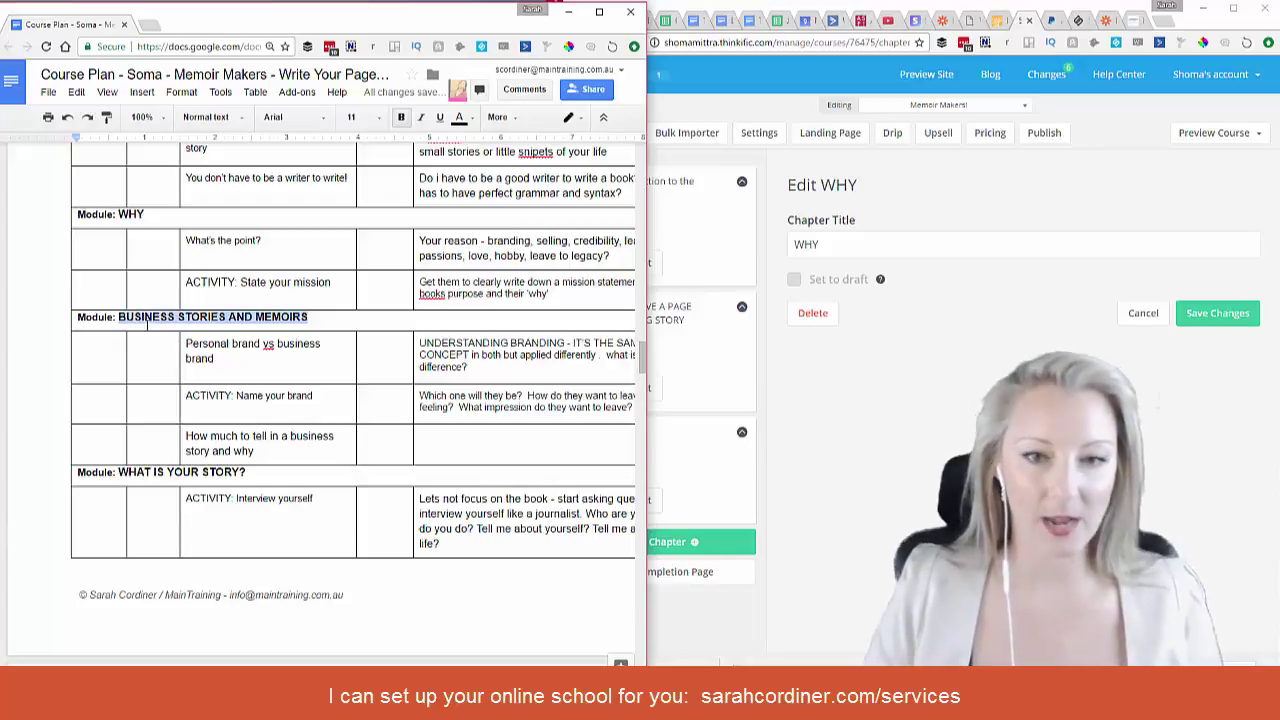
{"action": "left_click", "coordinate": [790, 415]}
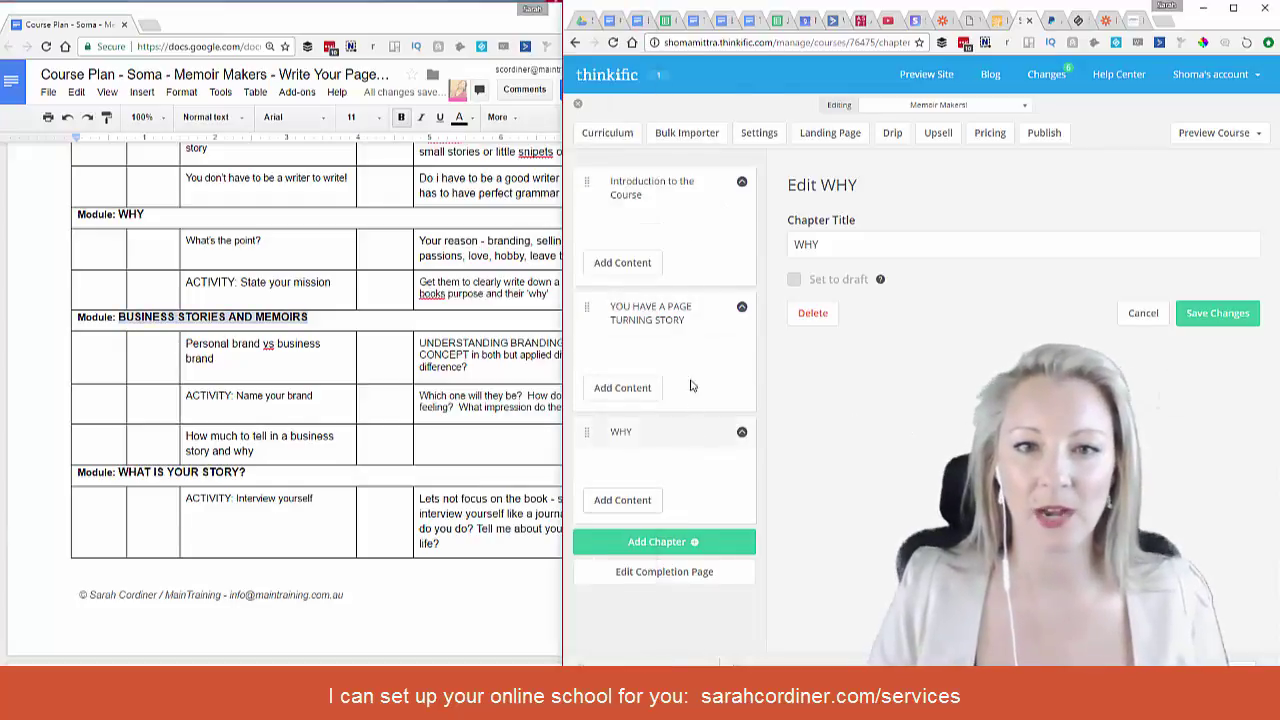
{"action": "left_click", "coordinate": [675, 545]}
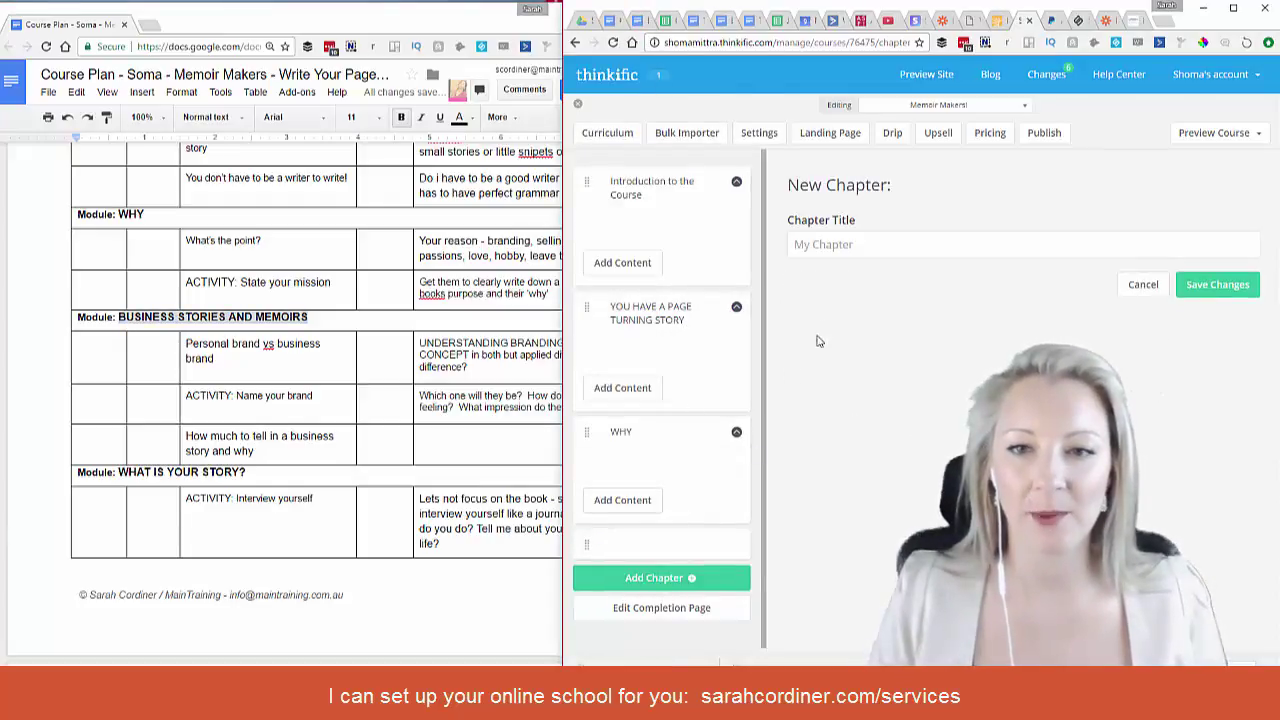
{"action": "left_click", "coordinate": [824, 250]}
{"action": "key", "text": "ctrl+v"}
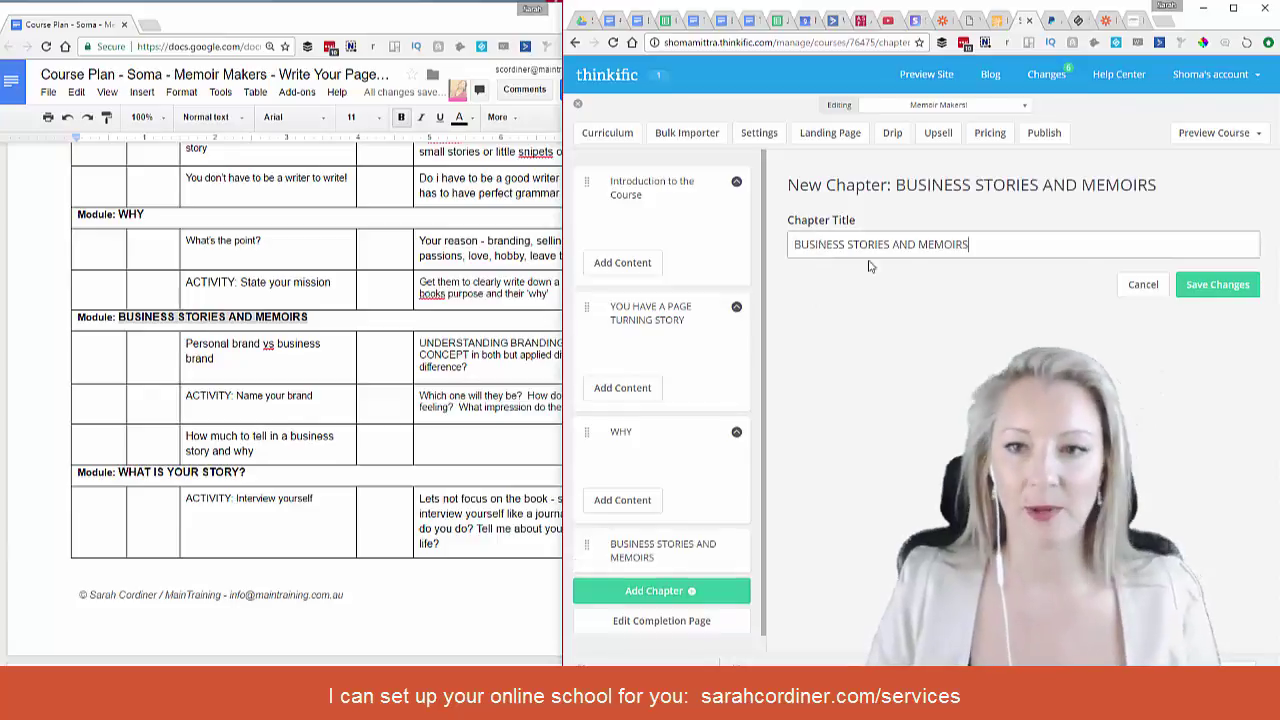
{"action": "left_click", "coordinate": [1217, 285]}
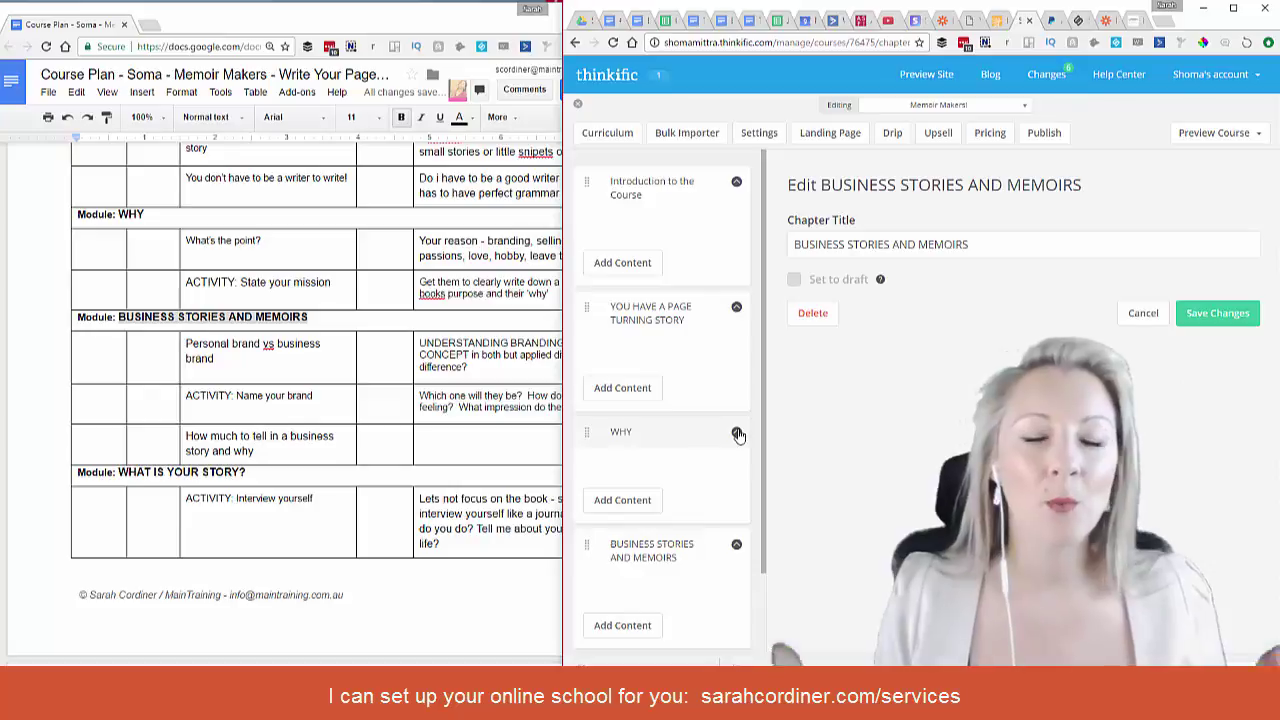
Copy the lecture title "Welcome to the course" from the introduction module of the course plan
{"action": "scroll", "coordinate": [665, 400], "scroll_direction": "down", "scroll_amount": 1}
{"action": "scroll", "coordinate": [665, 400], "scroll_direction": "up", "scroll_amount": 1}
{"action": "scroll", "coordinate": [335, 262], "scroll_direction": "up", "scroll_amount": 10}
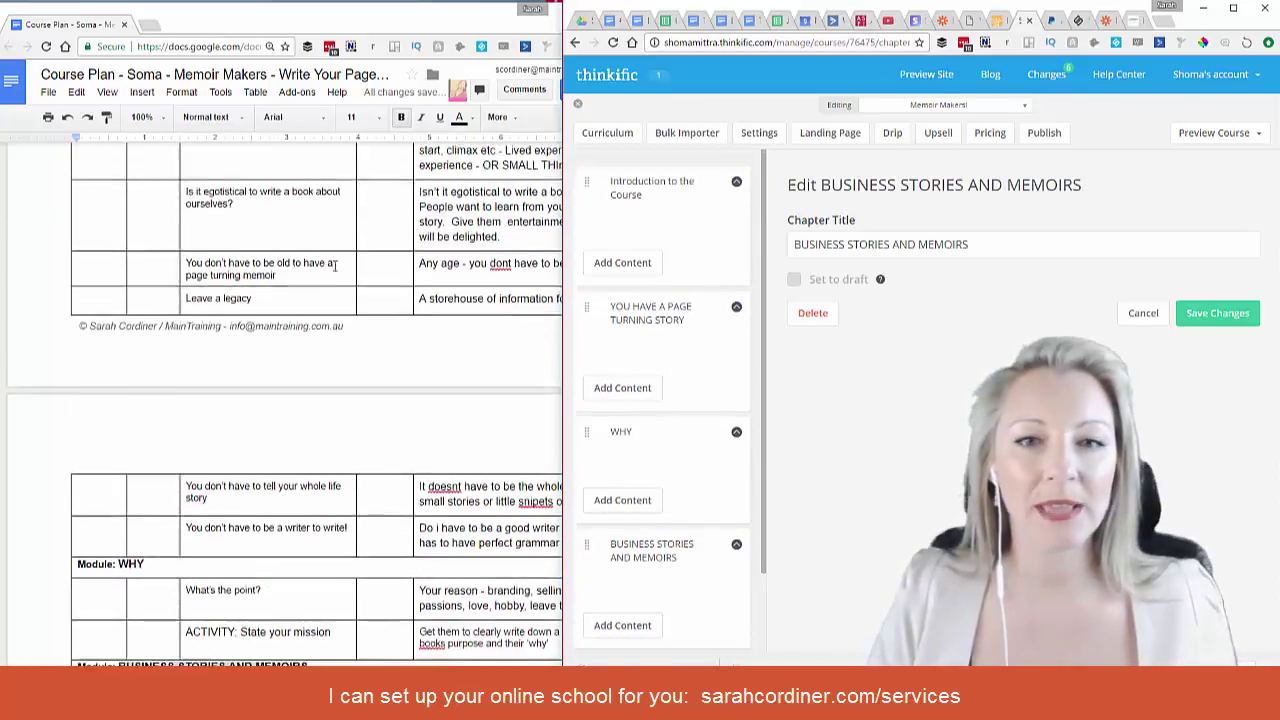
{"action": "scroll", "coordinate": [335, 265], "scroll_direction": "down", "scroll_amount": 1}
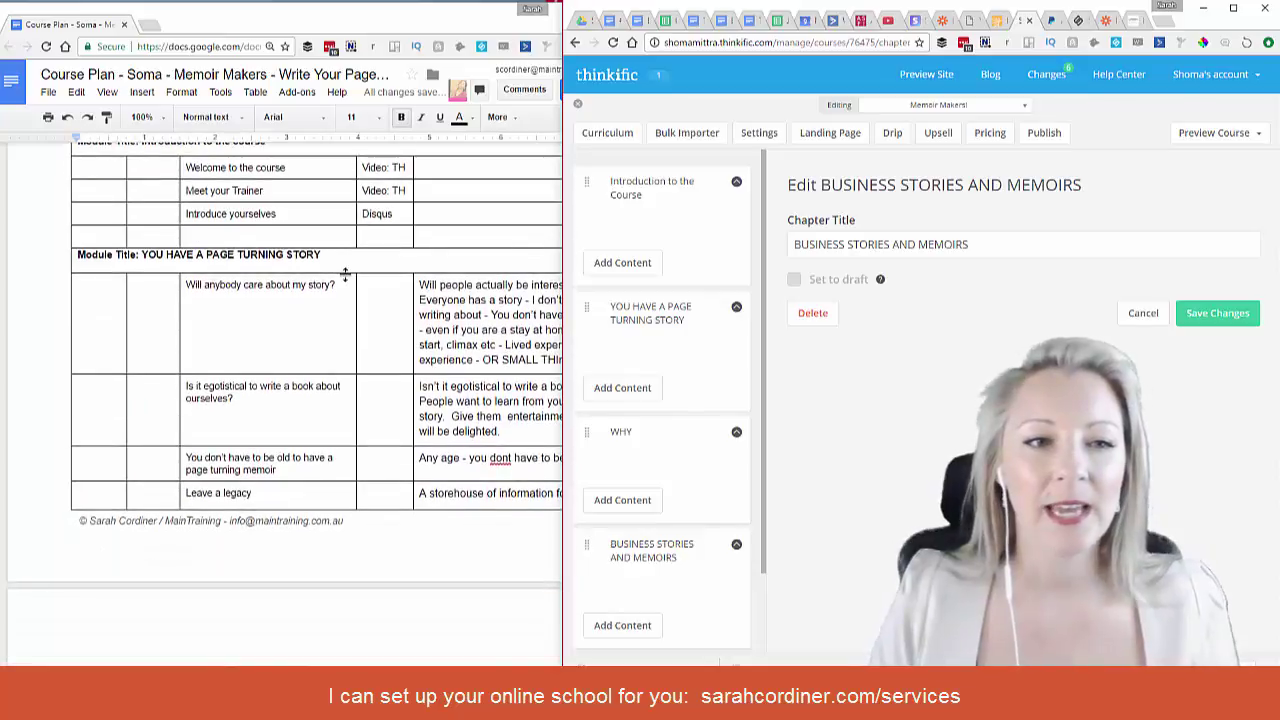
{"action": "scroll", "coordinate": [300, 258], "scroll_direction": "up", "scroll_amount": 1}
{"action": "scroll", "coordinate": [275, 251], "scroll_direction": "up", "scroll_amount": 1}
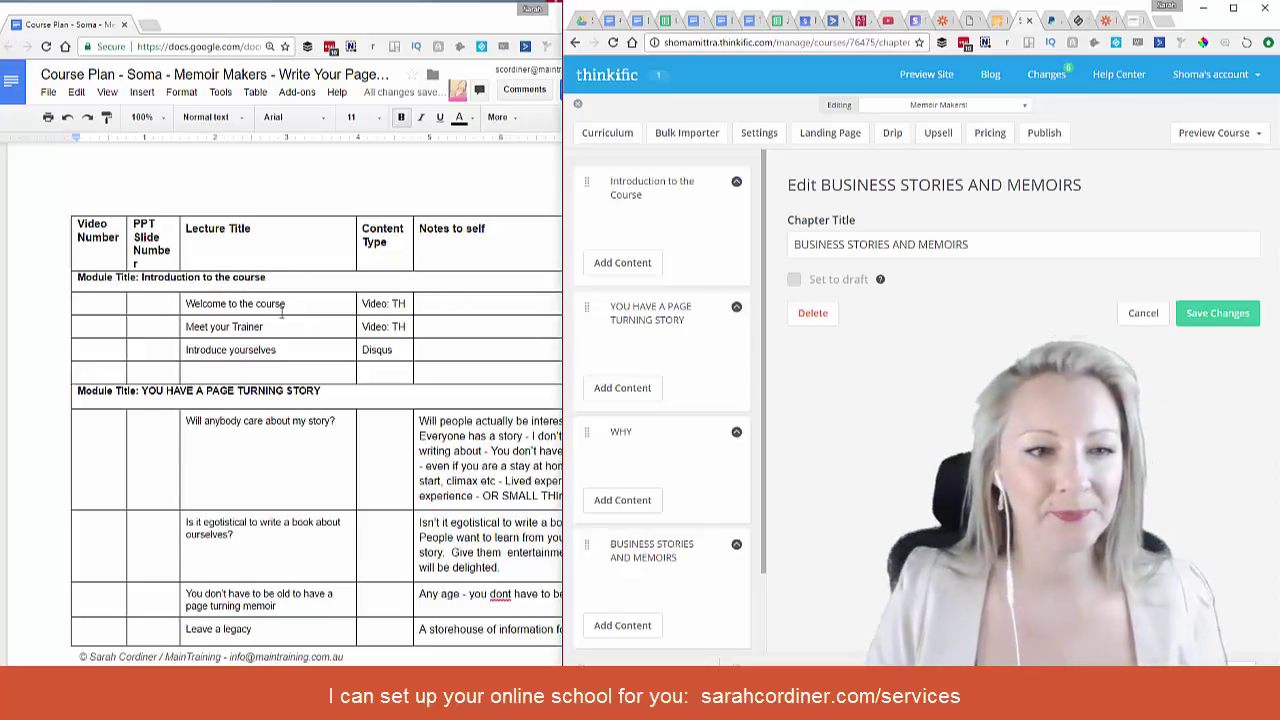
{"action": "left_click_drag", "start_coordinate": [287, 304], "coordinate": [189, 303]}
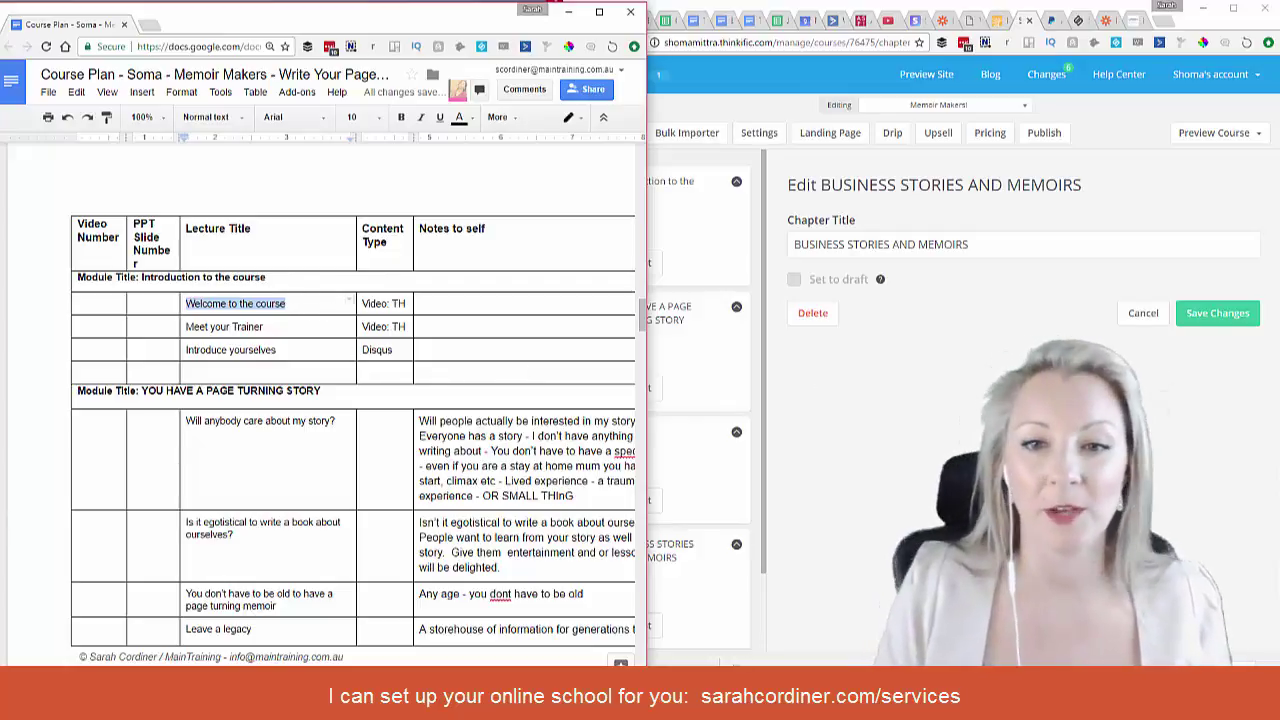
Add a video lesson to the "Introduction to the Course" chapter and make it part of the free trial
{"action": "left_click", "coordinate": [990, 400]}
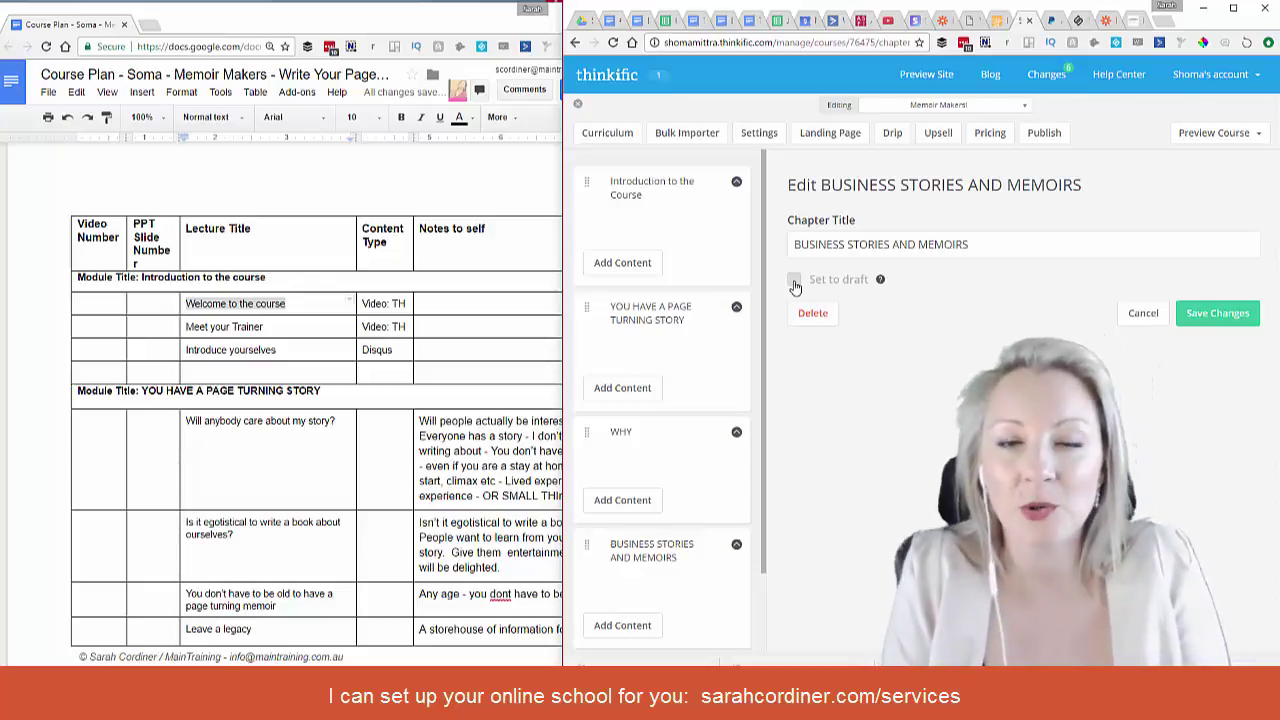
{"action": "left_click", "coordinate": [623, 265]}
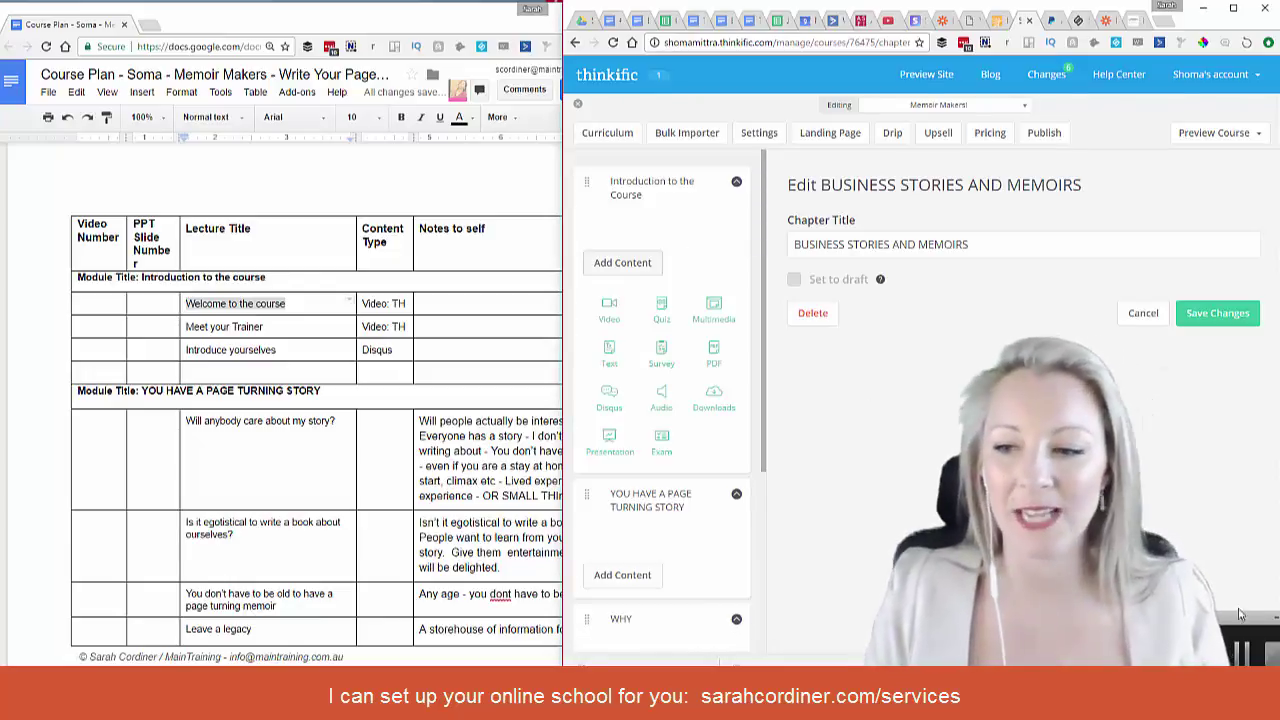
{"action": "left_click", "coordinate": [610, 316]}
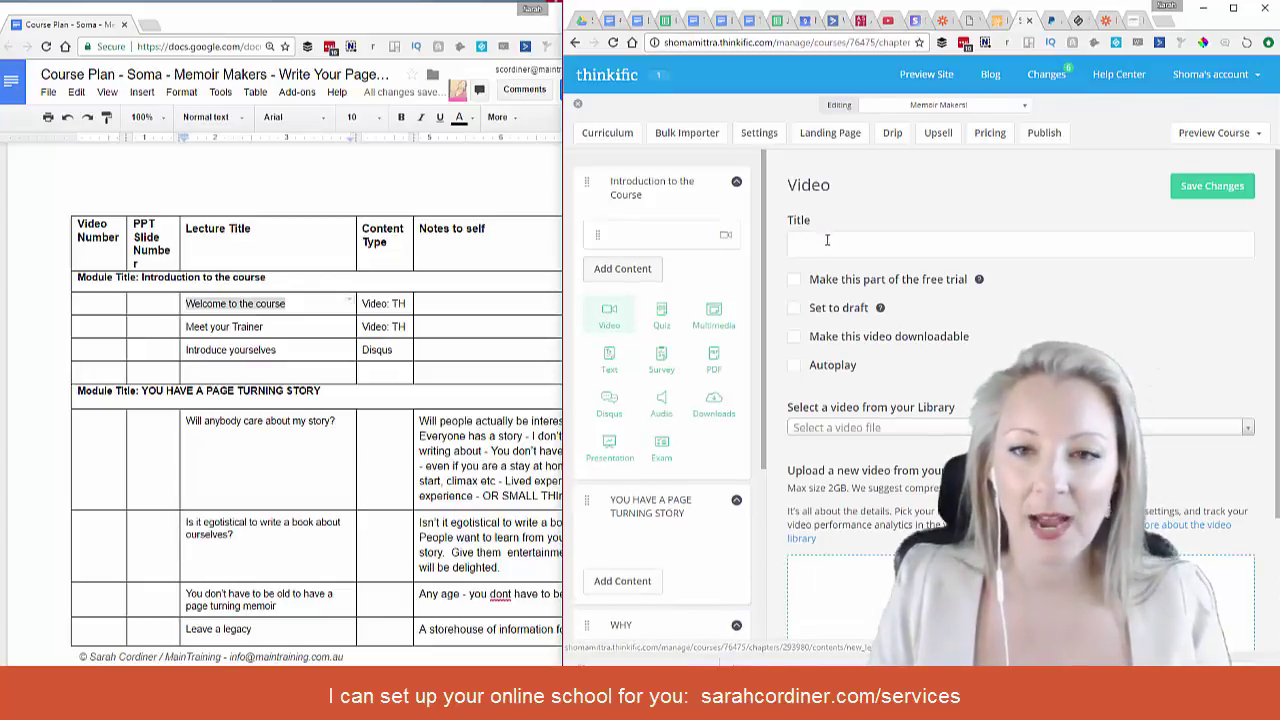
{"action": "scroll", "coordinate": [930, 250], "scroll_direction": "down", "scroll_amount": 1}
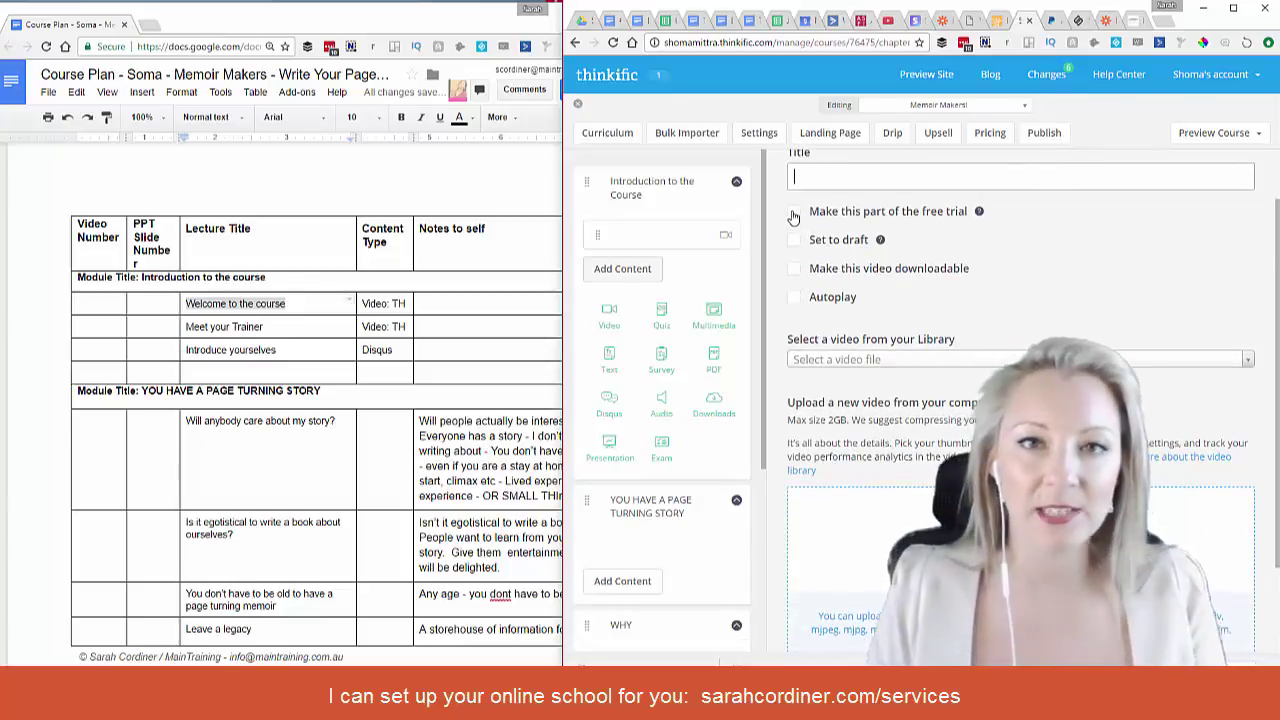
{"action": "left_click", "coordinate": [794, 213]}
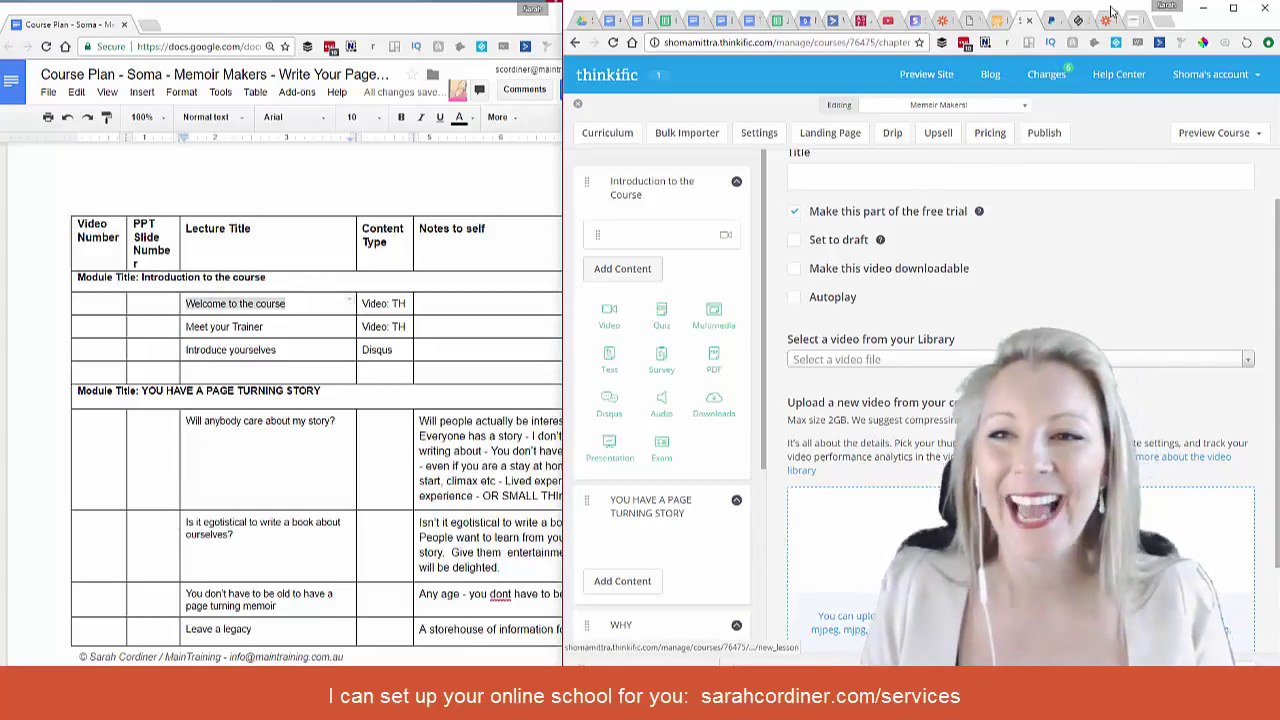
Examine which lessons are marked free in the curriculum of the published course on the other school site
{"action": "left_click", "coordinate": [1133, 21]}
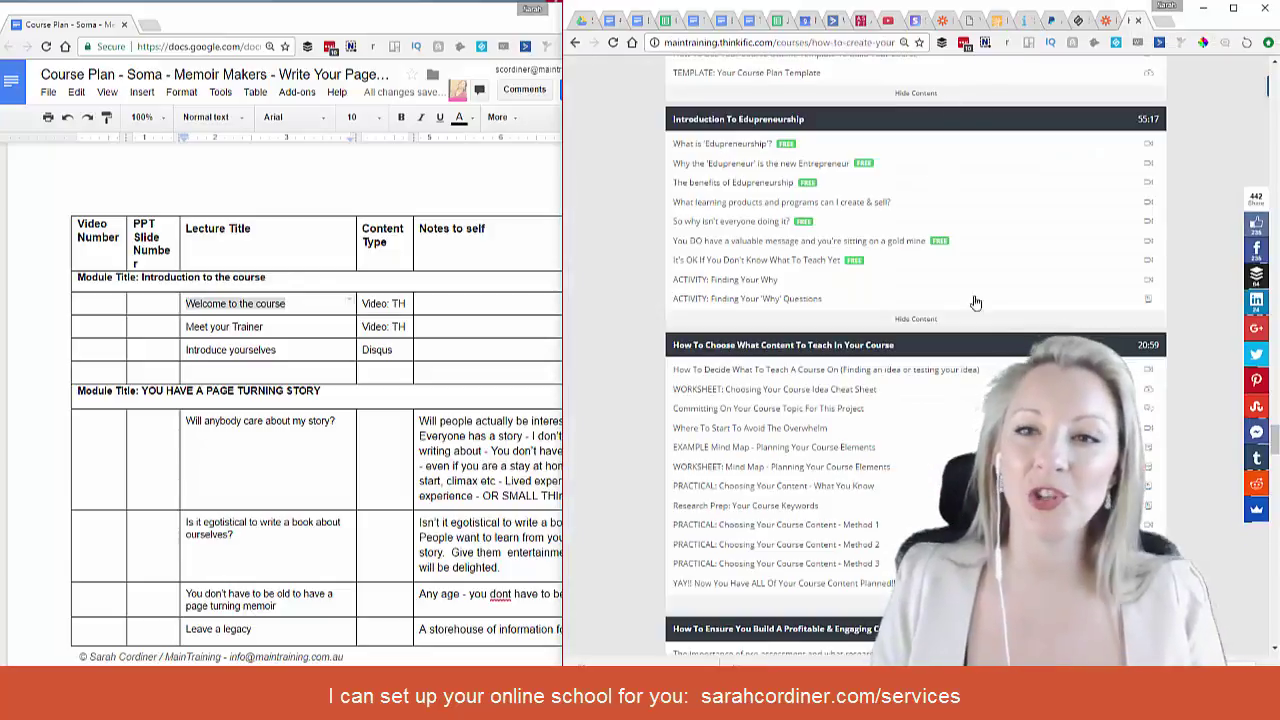
{"action": "scroll", "coordinate": [986, 286], "scroll_direction": "up", "scroll_amount": 3}
{"action": "scroll", "coordinate": [989, 284], "scroll_direction": "up", "scroll_amount": 3}
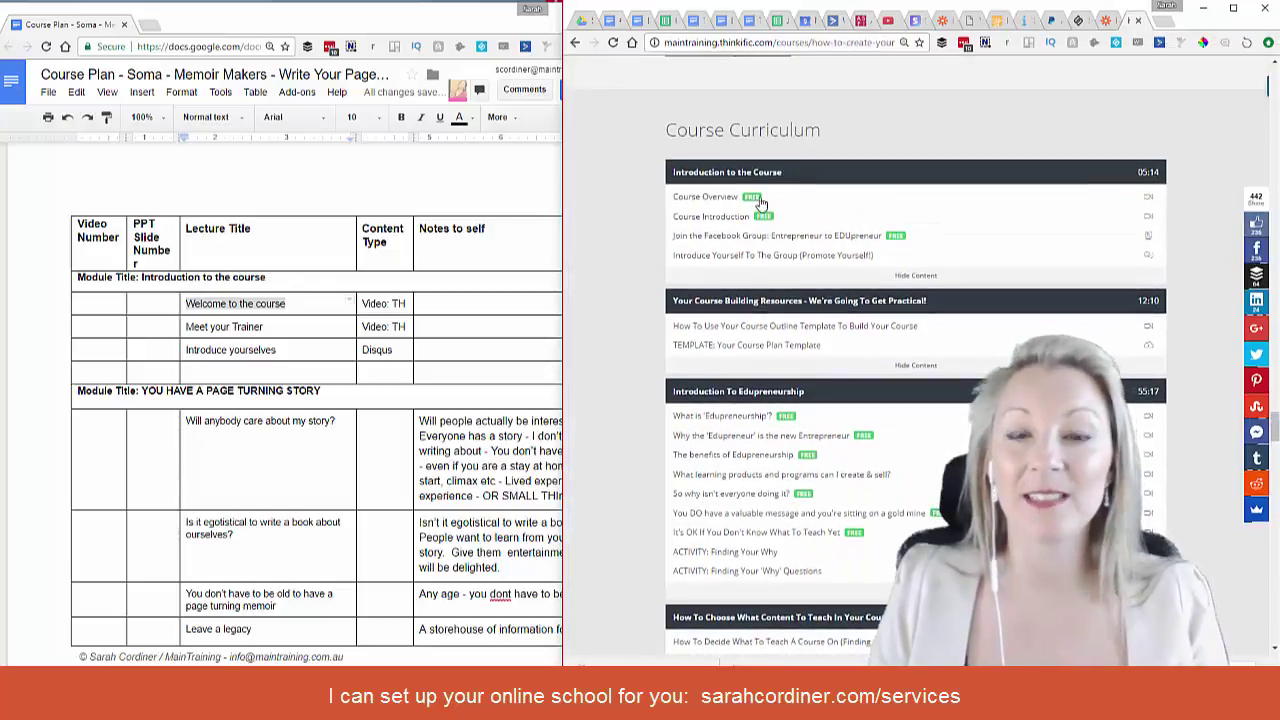
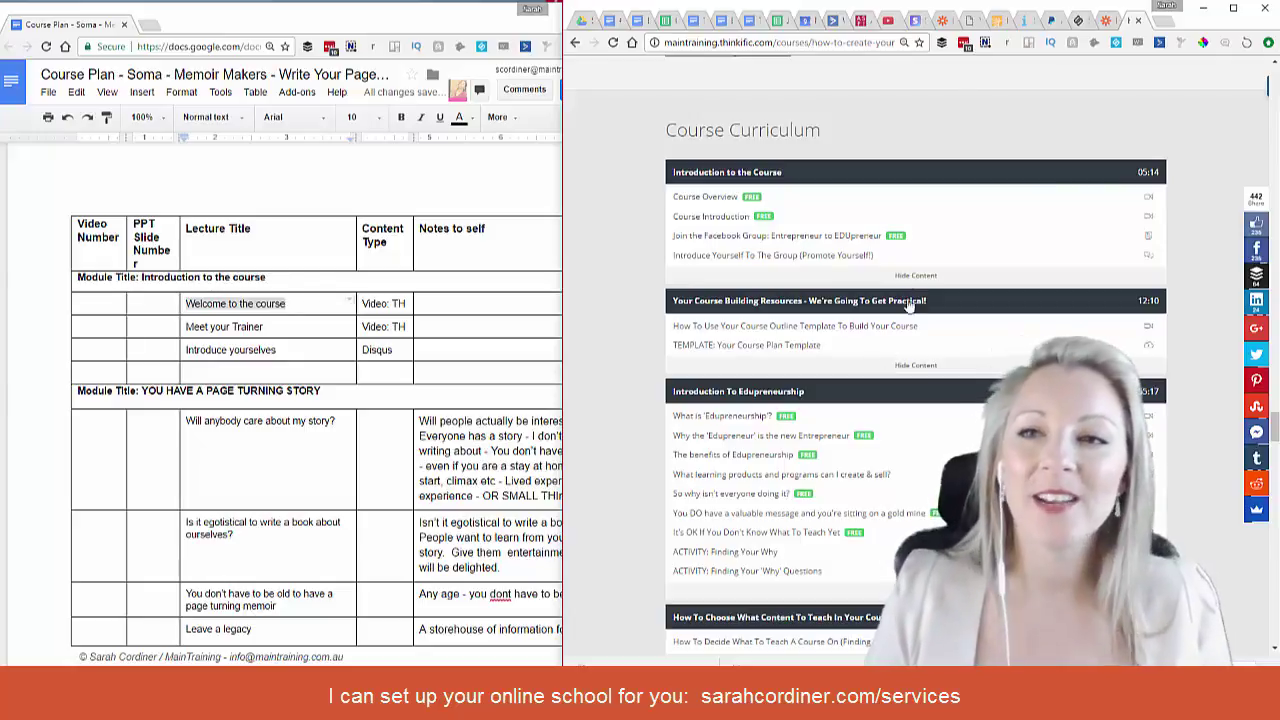
Return to the Memoir Makers! video lesson and include it in the free trial
{"action": "left_click", "coordinate": [1028, 22]}
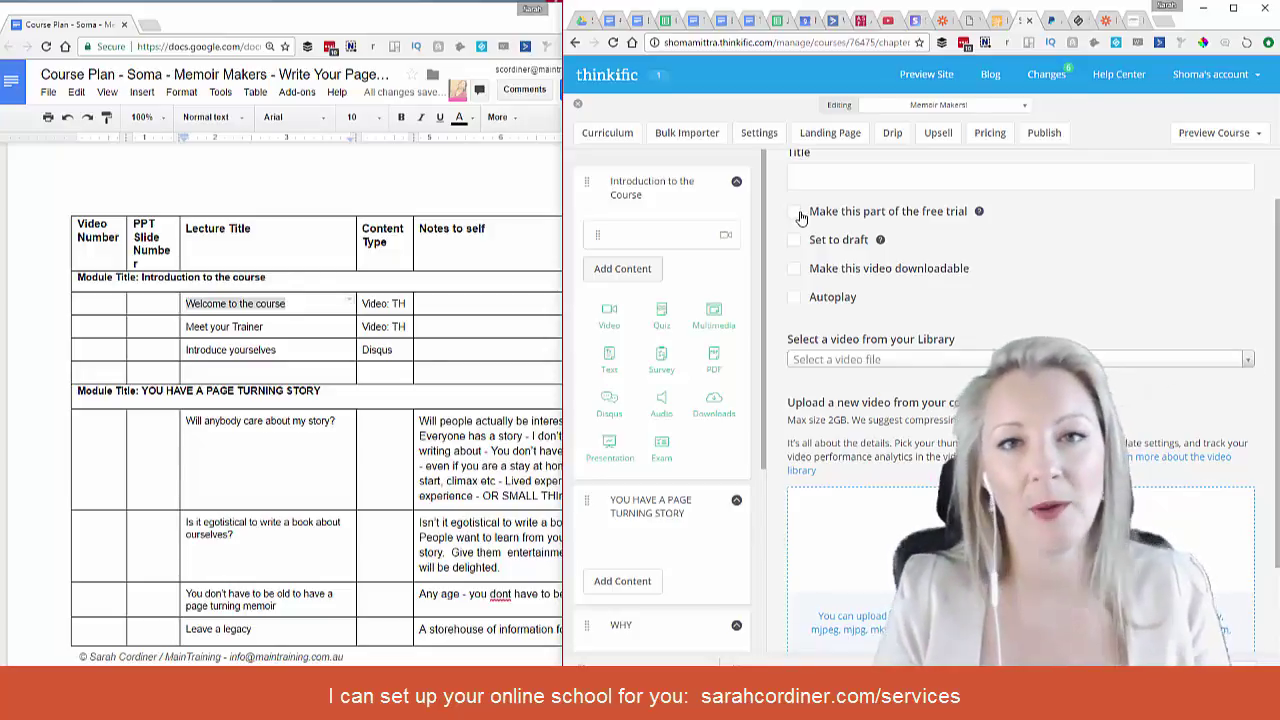
{"action": "left_click", "coordinate": [797, 213]}
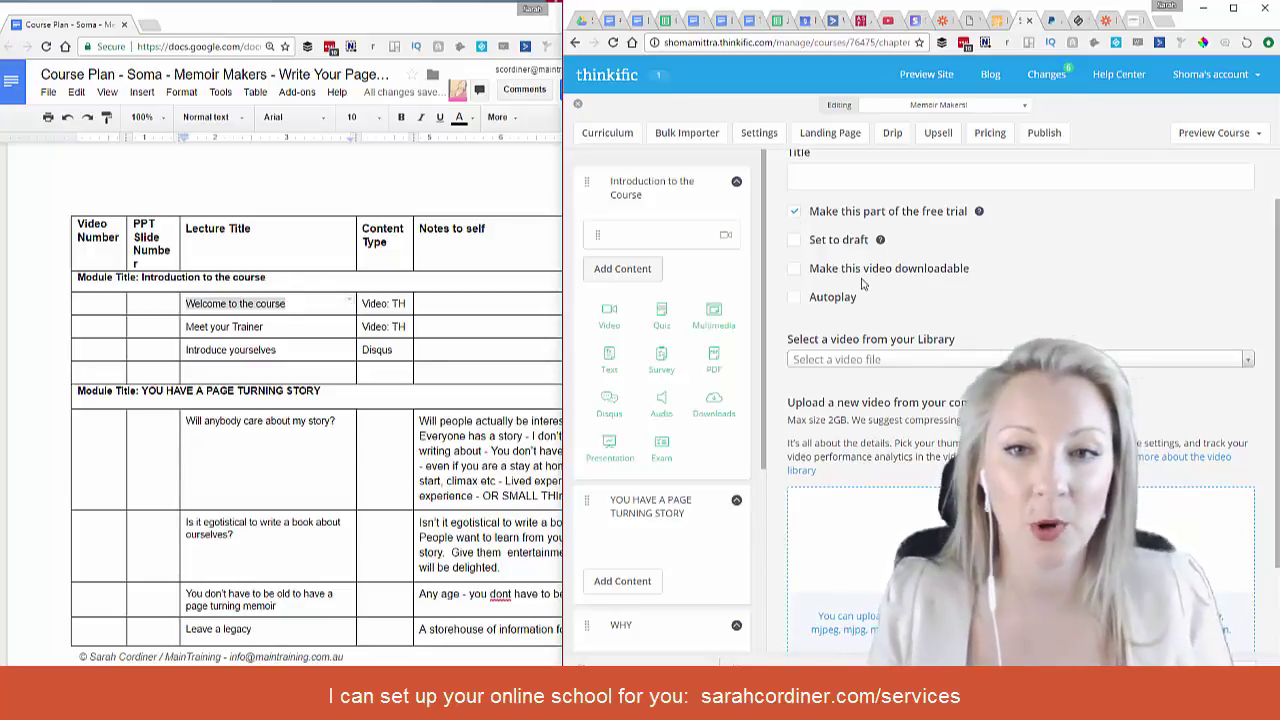
Try the draft and downloadable options on the video lesson and switch both off again
{"action": "left_click", "coordinate": [796, 242]}
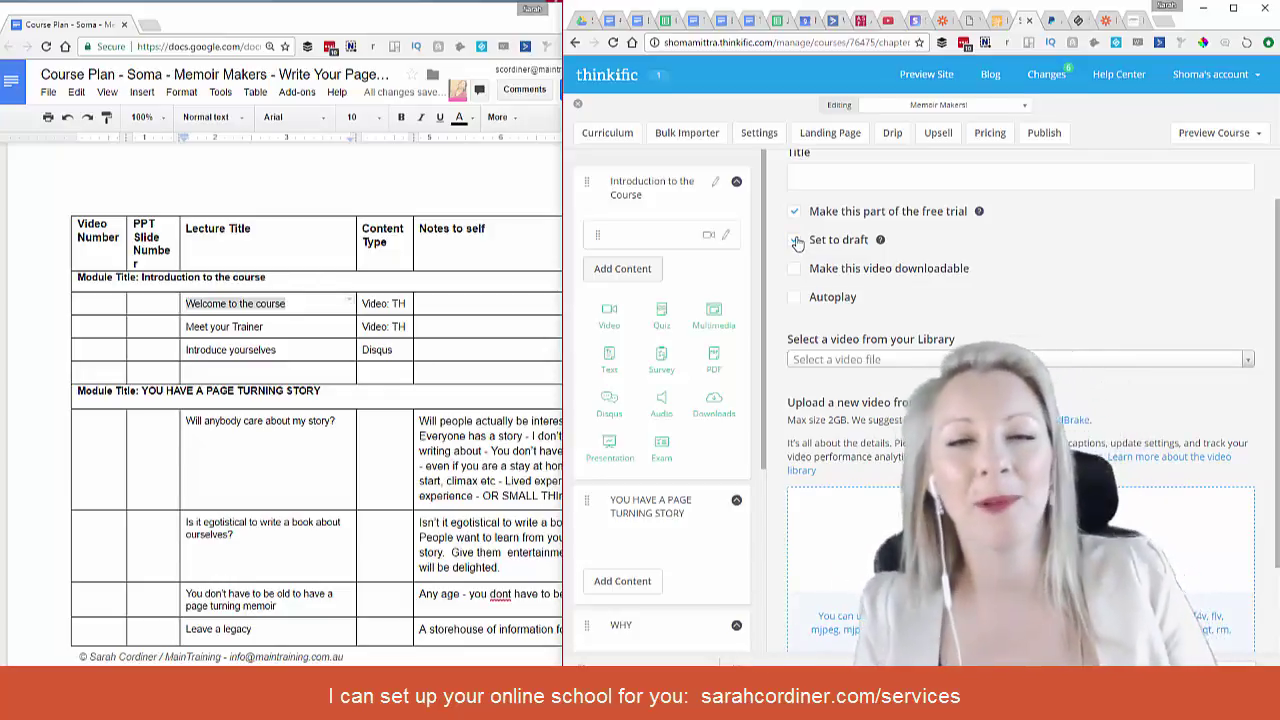
{"action": "left_click", "coordinate": [797, 242]}
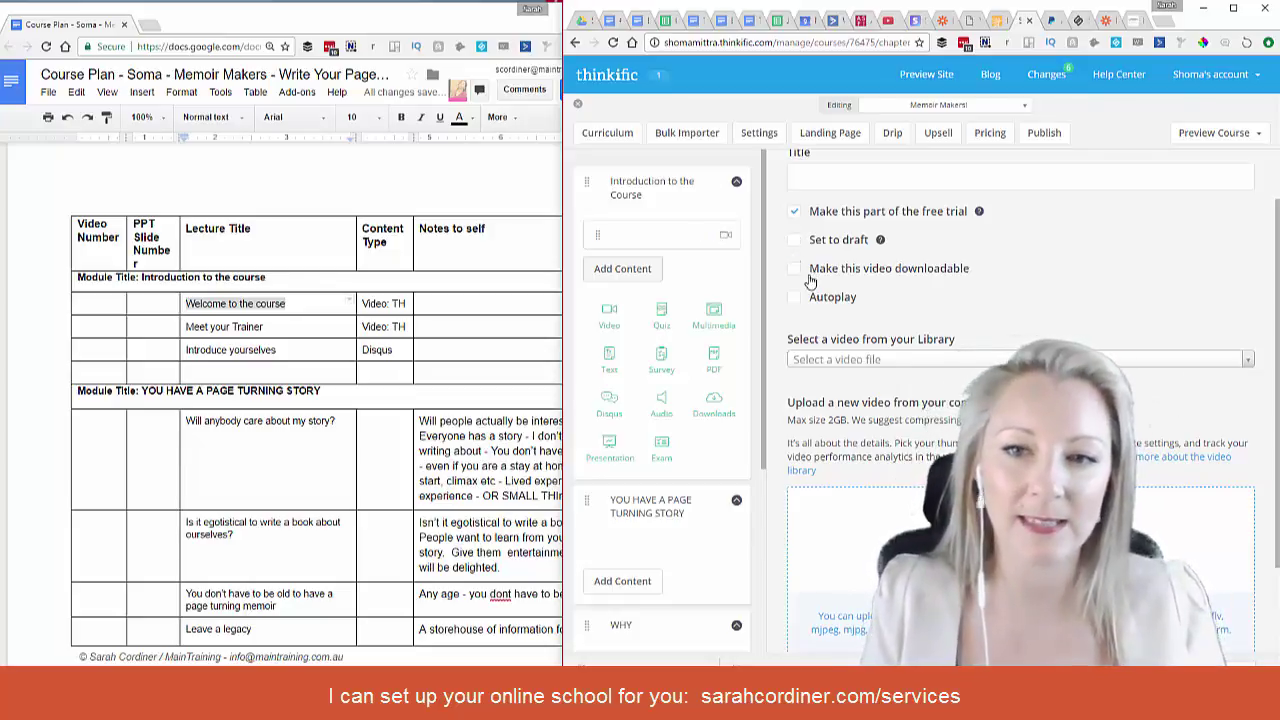
{"action": "left_click", "coordinate": [796, 268]}
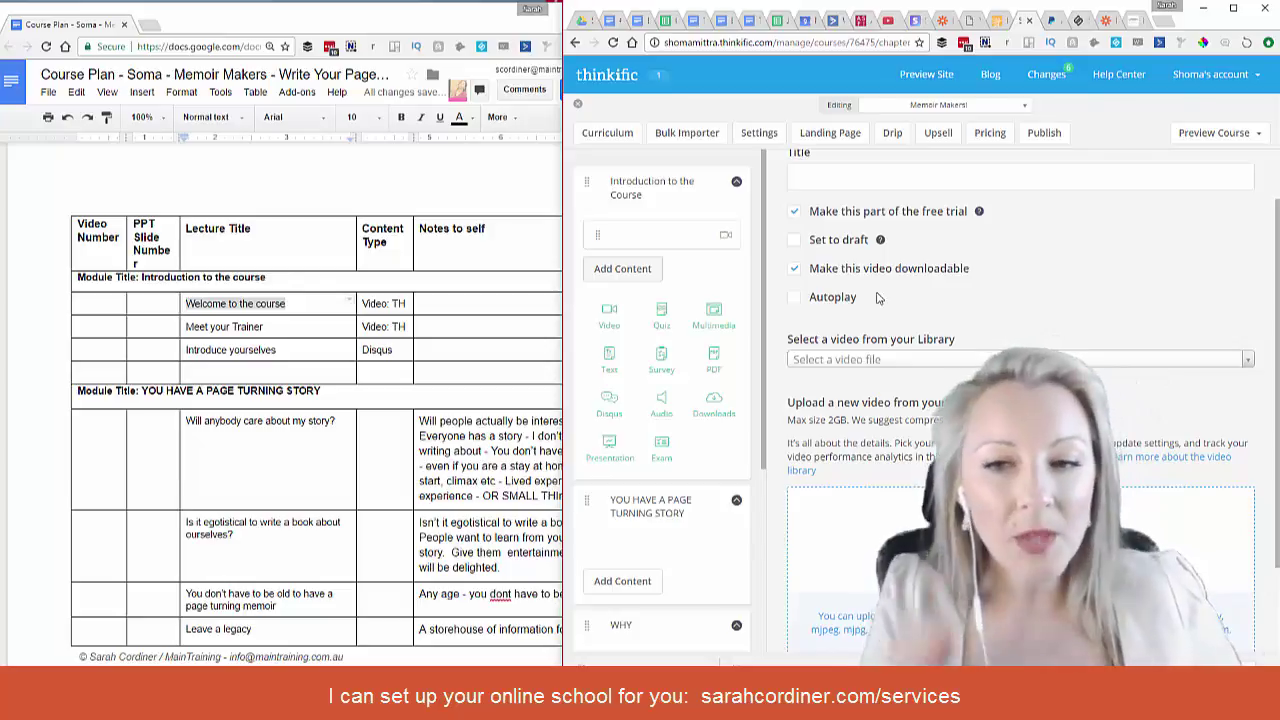
{"action": "left_click", "coordinate": [794, 269]}
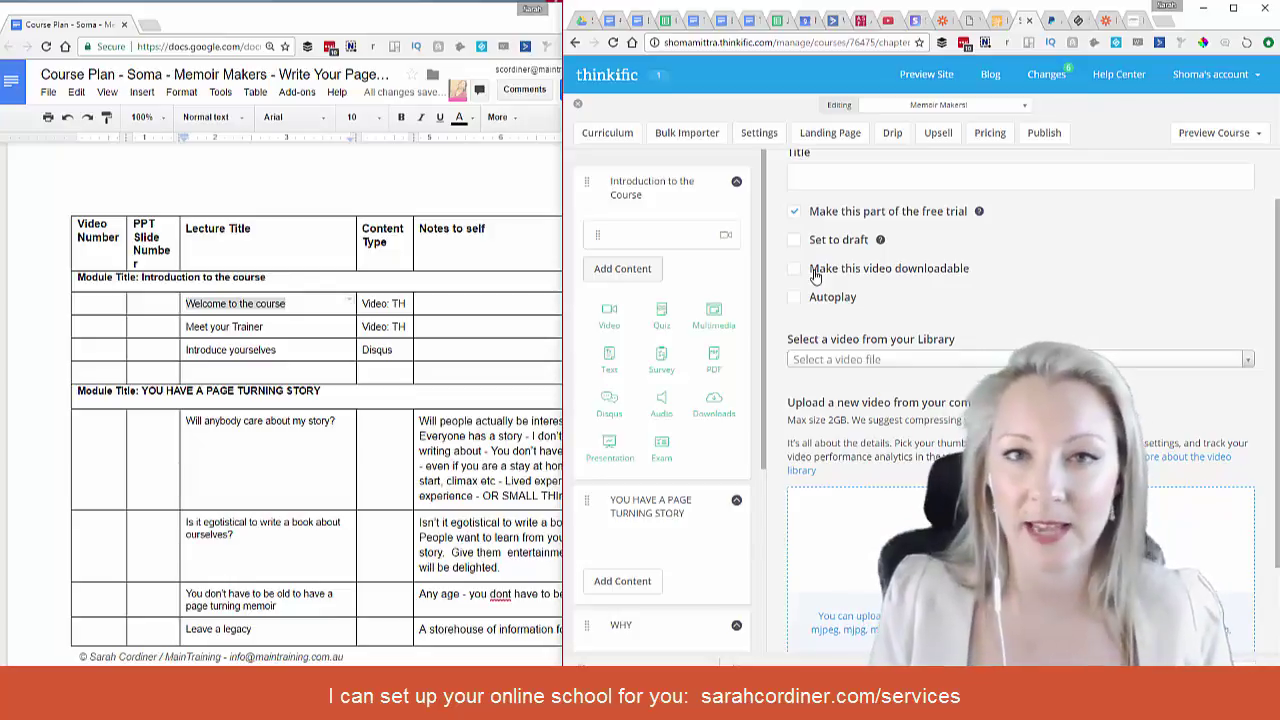
{"action": "left_click", "coordinate": [795, 270]}
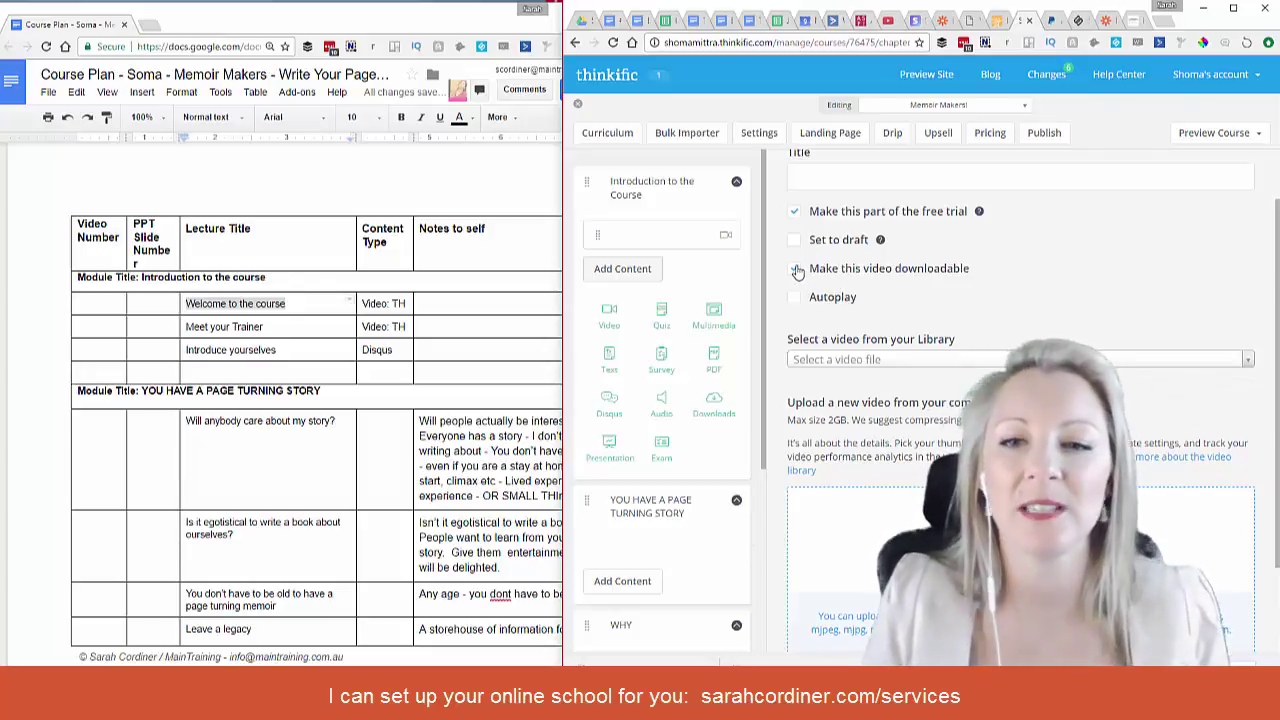
{"action": "left_click", "coordinate": [794, 268]}
Enable autoplay for the video lesson, title it "Welcome to the course" and save it
{"action": "left_click", "coordinate": [794, 297]}
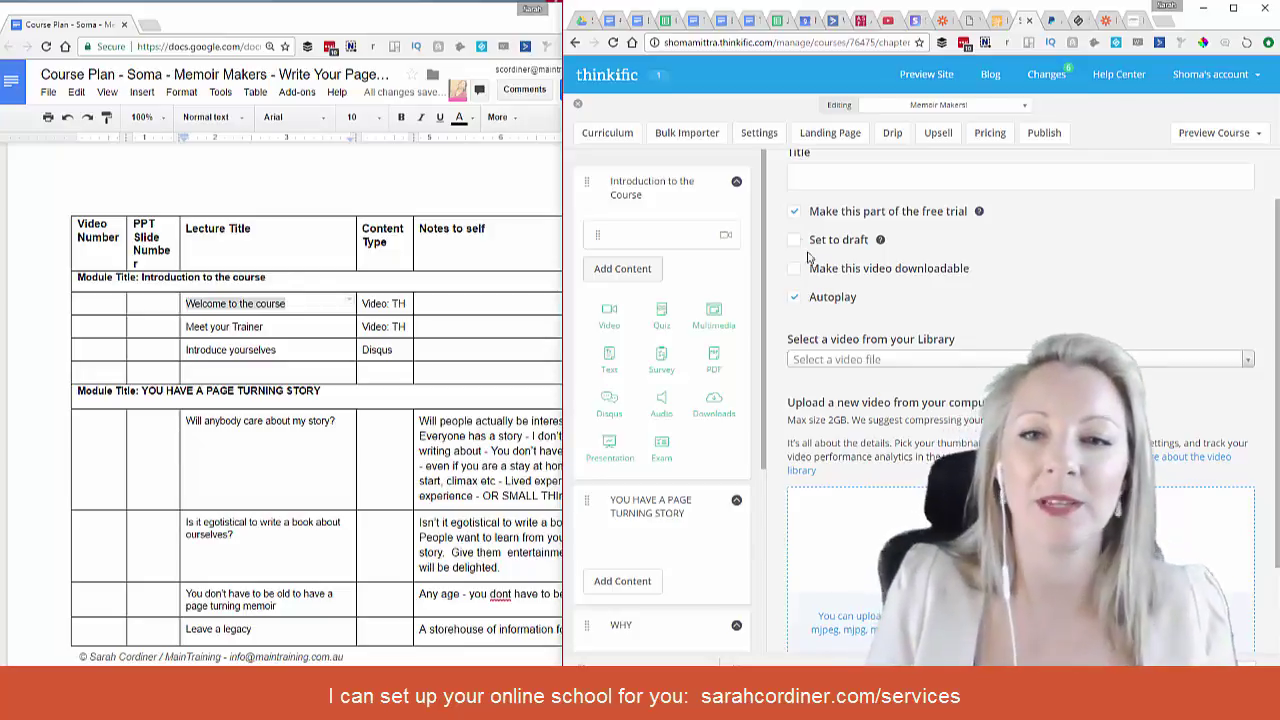
{"action": "scroll", "coordinate": [840, 315], "scroll_direction": "up", "scroll_amount": 1}
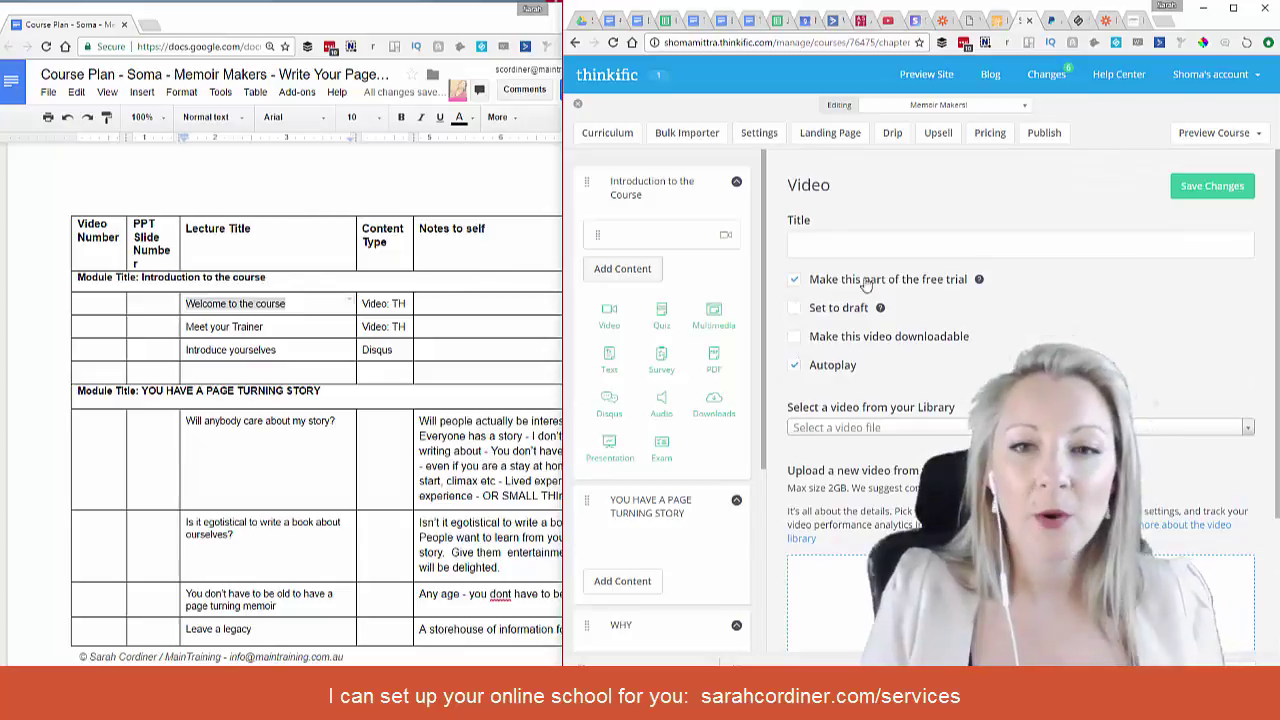
{"action": "left_click", "coordinate": [834, 241]}
{"action": "type", "text": "Welcome to the course"}
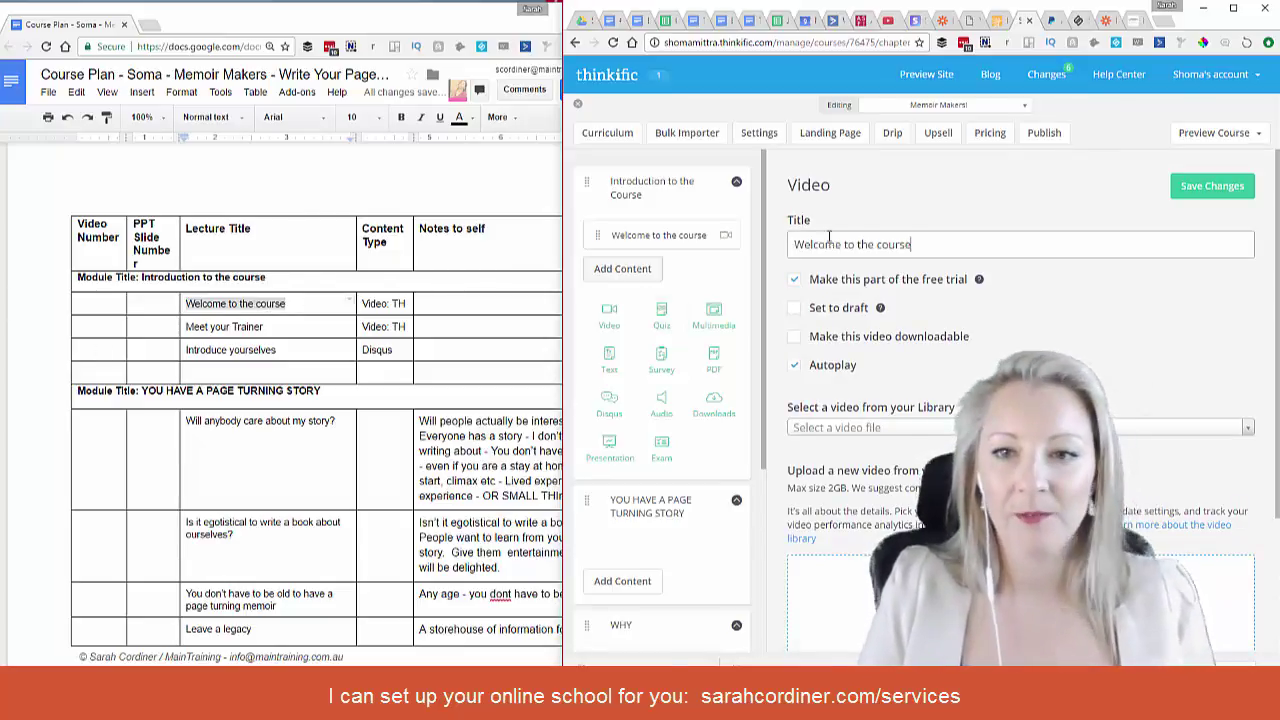
{"action": "left_click", "coordinate": [1233, 183]}
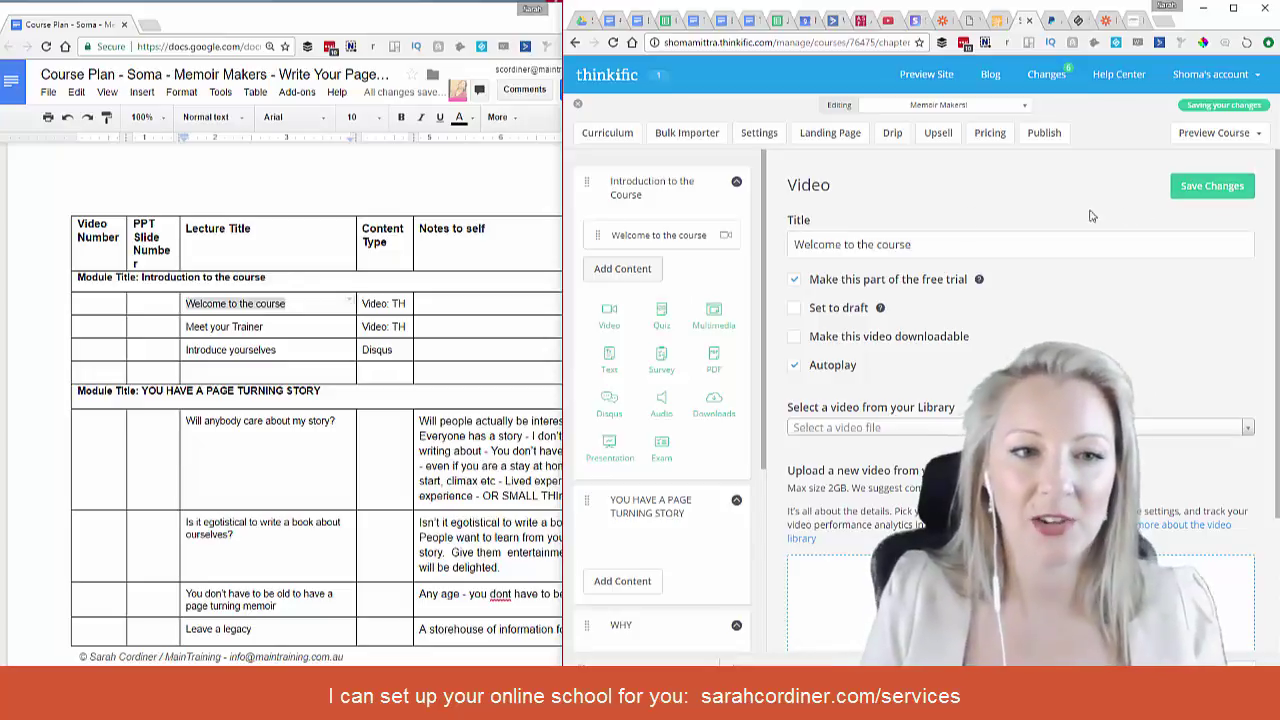
Examine the content types planned for the introduction lectures in the course plan
{"action": "left_click", "coordinate": [407, 305]}
{"action": "mouse_move", "coordinate": [407, 305]}
{"action": "left_mouse_down"}
{"action": "mouse_move", "coordinate": [362, 304]}
{"action": "mouse_move", "coordinate": [405, 303]}
{"action": "left_mouse_up"}
{"action": "left_click", "coordinate": [372, 303]}
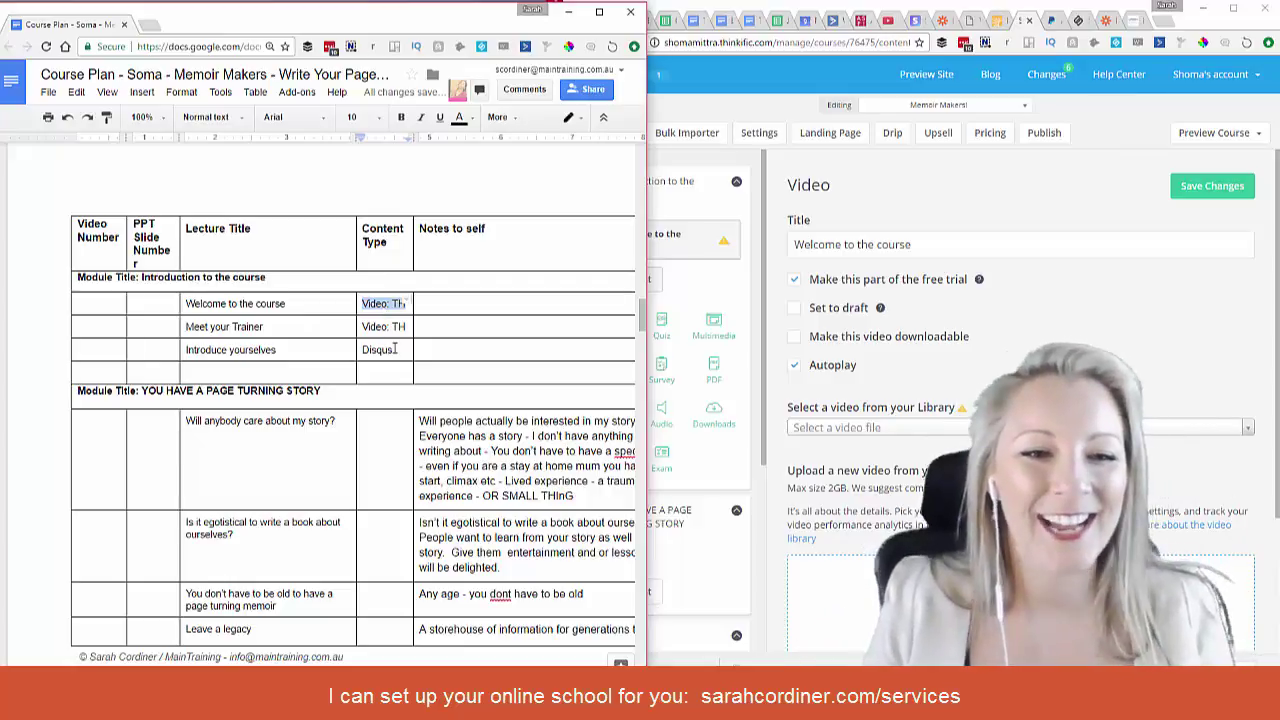
{"action": "left_click_drag", "start_coordinate": [394, 350], "coordinate": [352, 350]}
{"action": "left_click", "coordinate": [370, 350]}
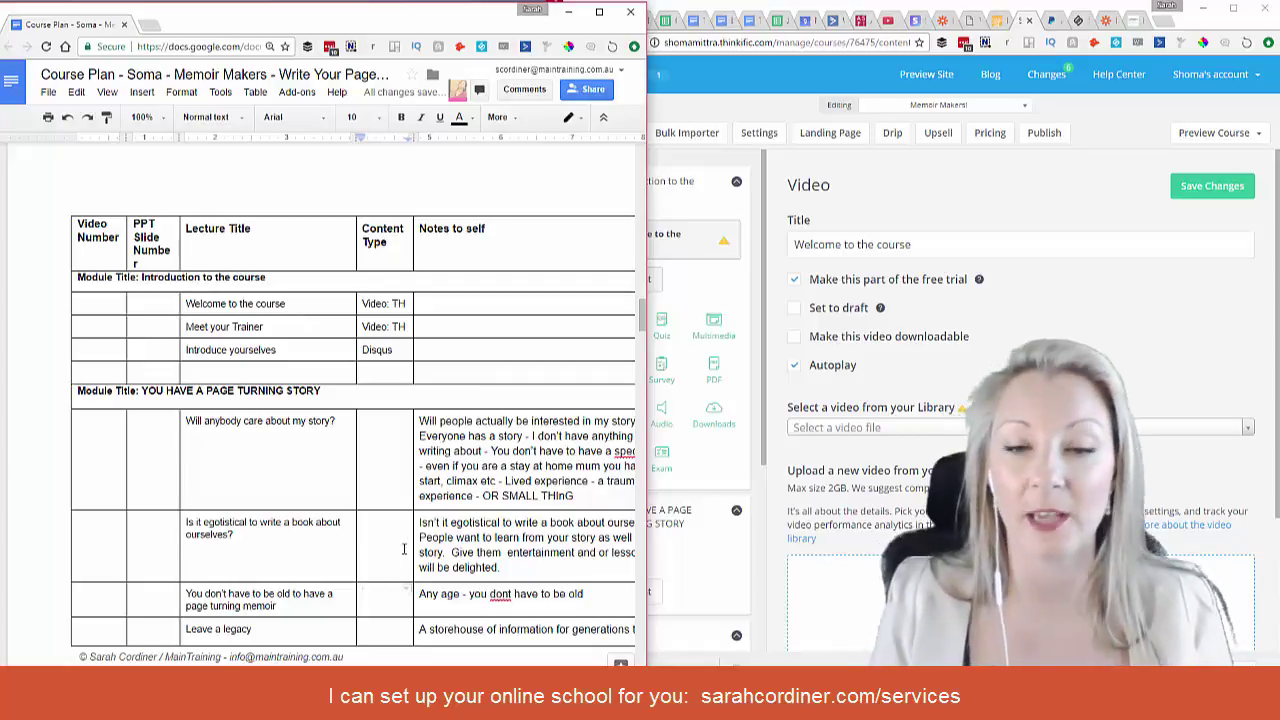
Try out a multimedia lesson titled "bfbhfhh" in the "Introduction to the Course" chapter and discard it
{"action": "left_click", "coordinate": [709, 370]}
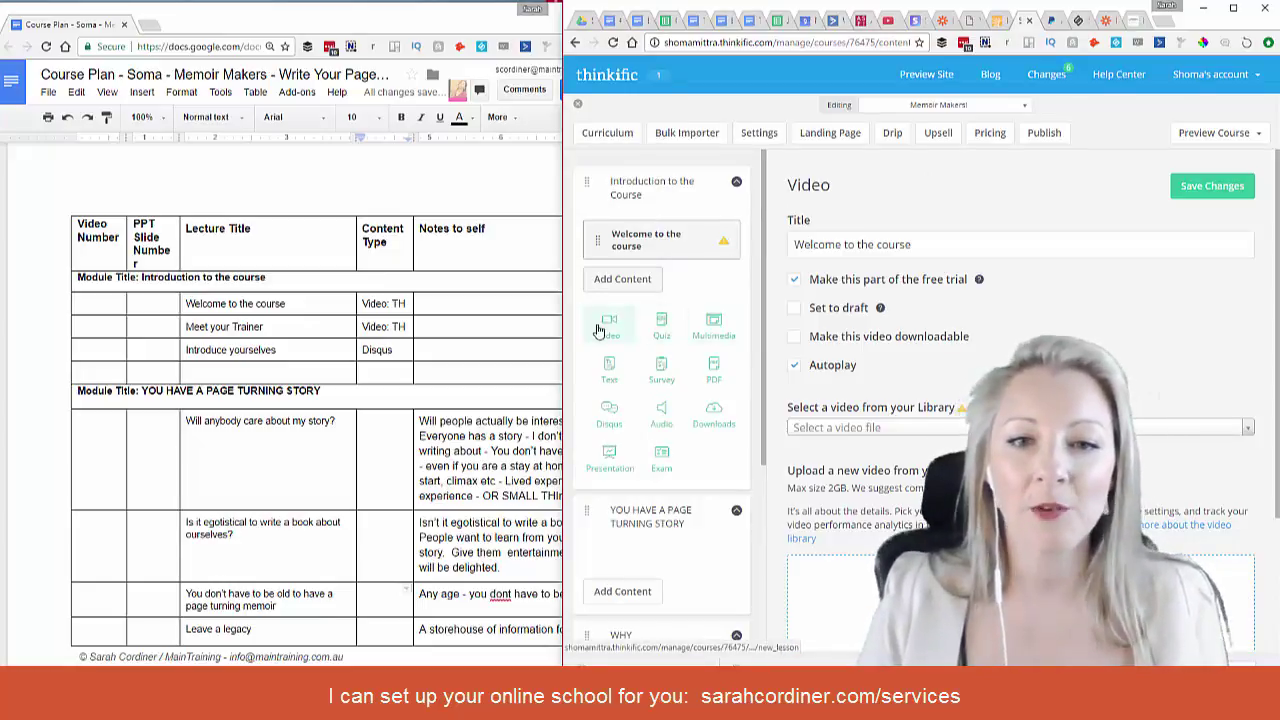
{"action": "left_click", "coordinate": [713, 324]}
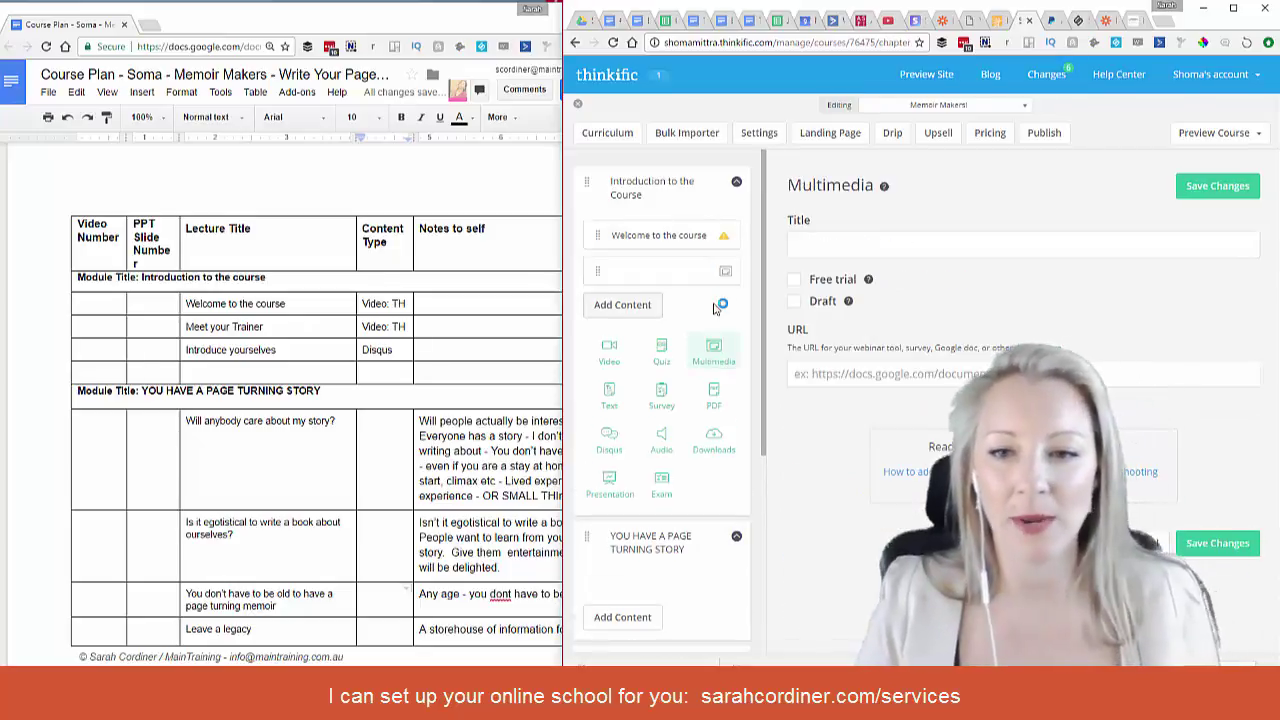
{"action": "left_click", "coordinate": [824, 248]}
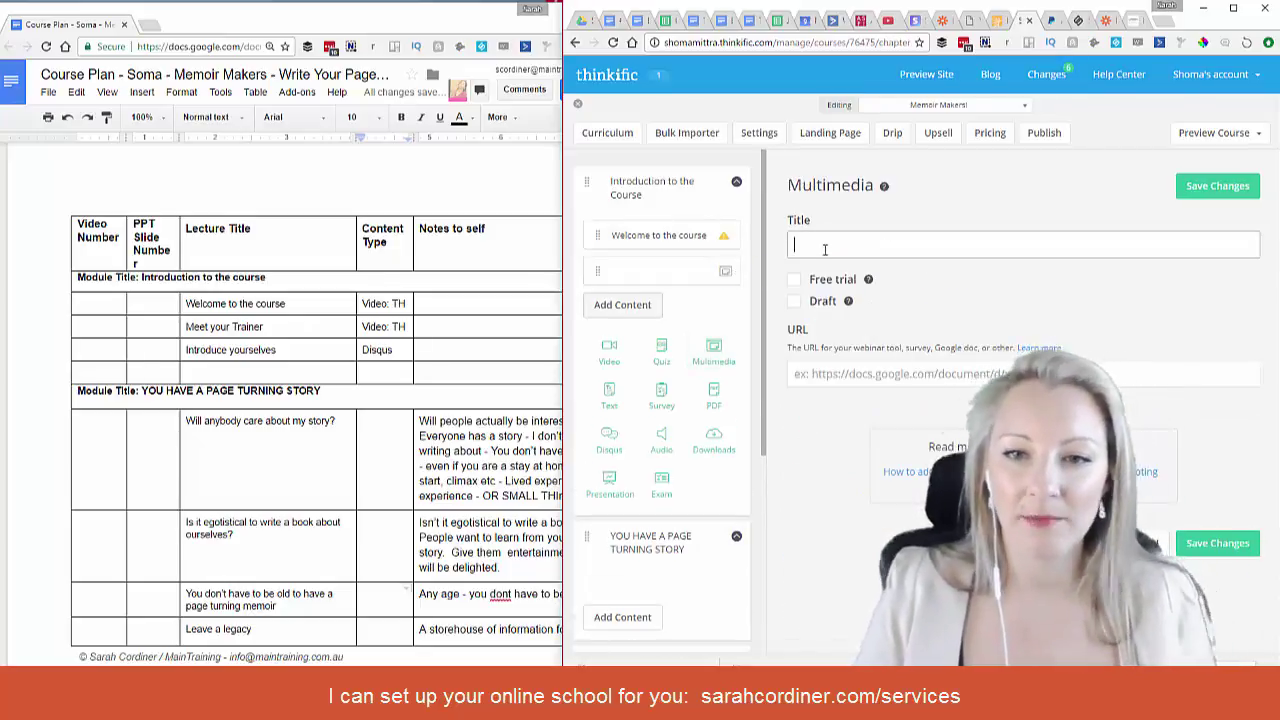
{"action": "type", "text": "bfbhfhh"}
{"action": "left_click", "coordinate": [841, 375]}
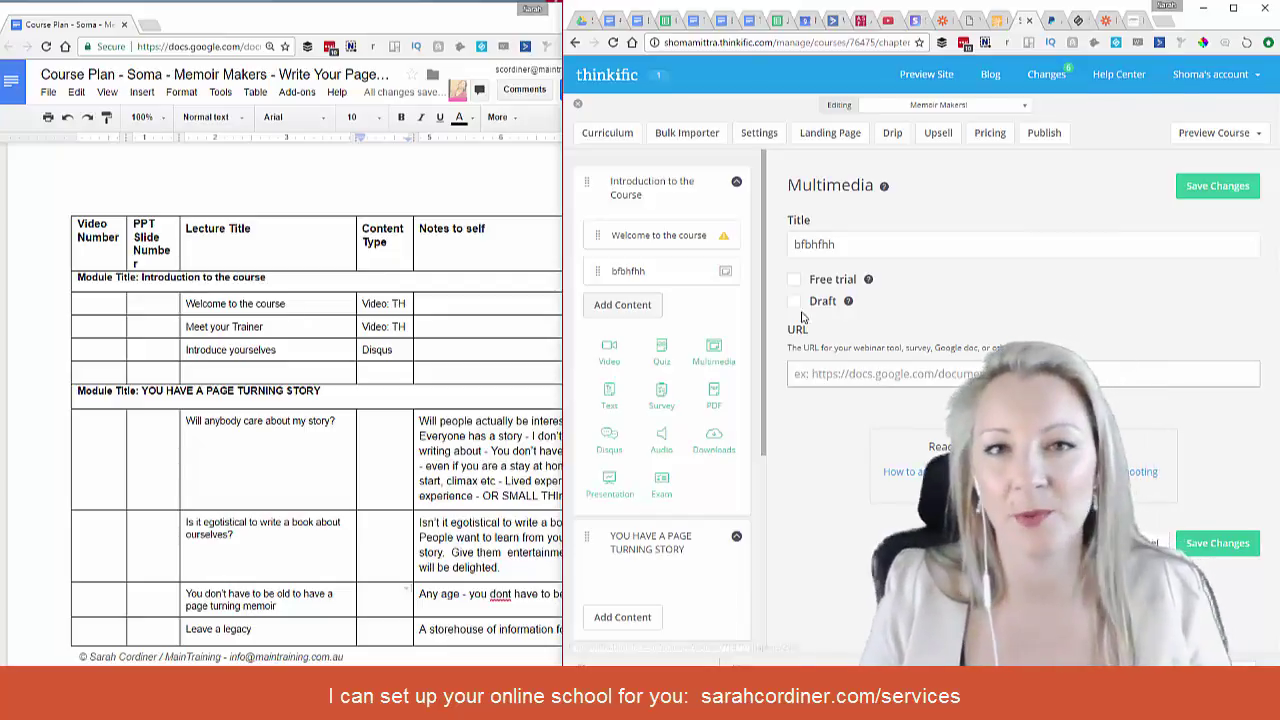
{"action": "left_click", "coordinate": [726, 269]}
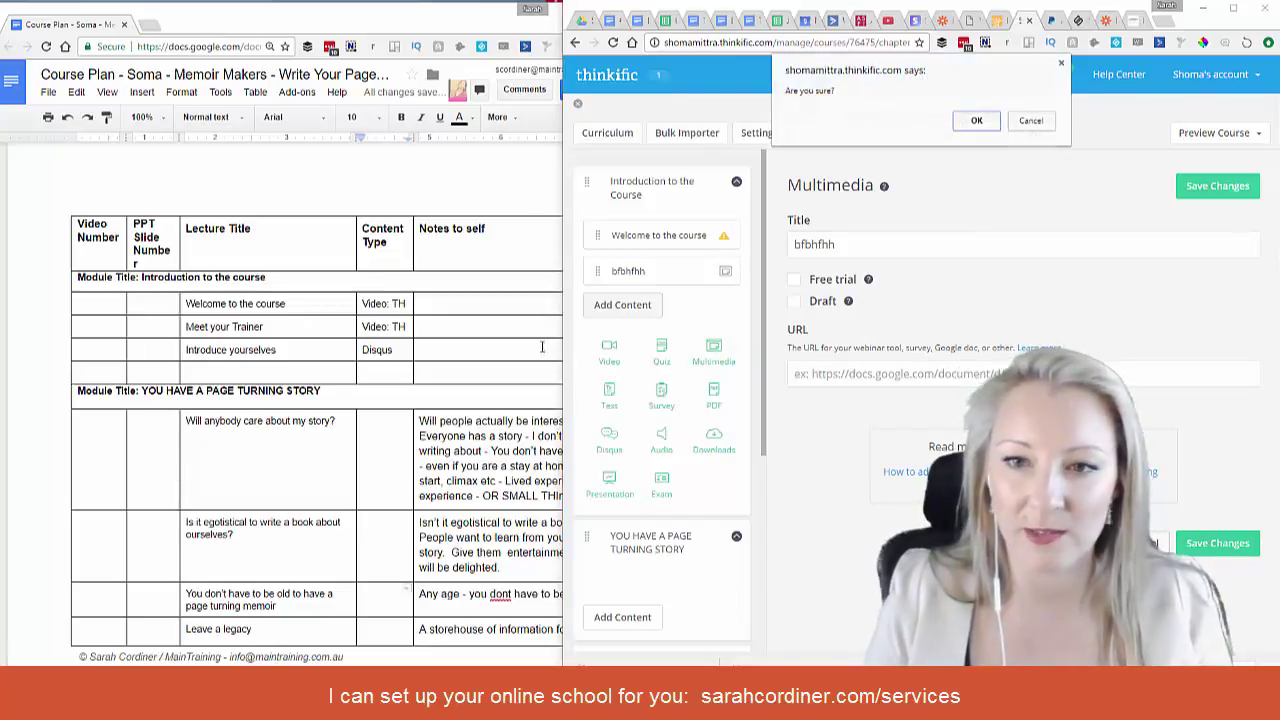
{"action": "left_click", "coordinate": [976, 120]}
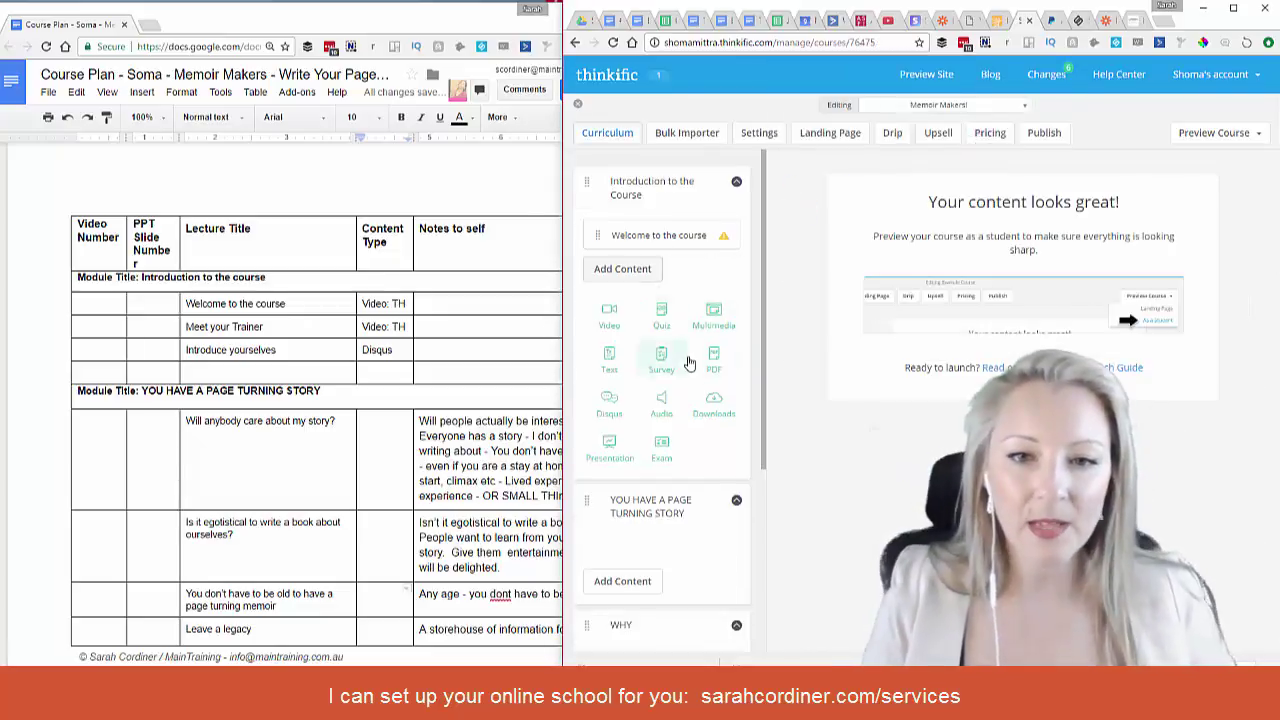
Try out a text lesson in the "Introduction to the Course" chapter with placeholder content starting with "vdvdv" and a second line of filler
{"action": "left_click", "coordinate": [609, 358]}
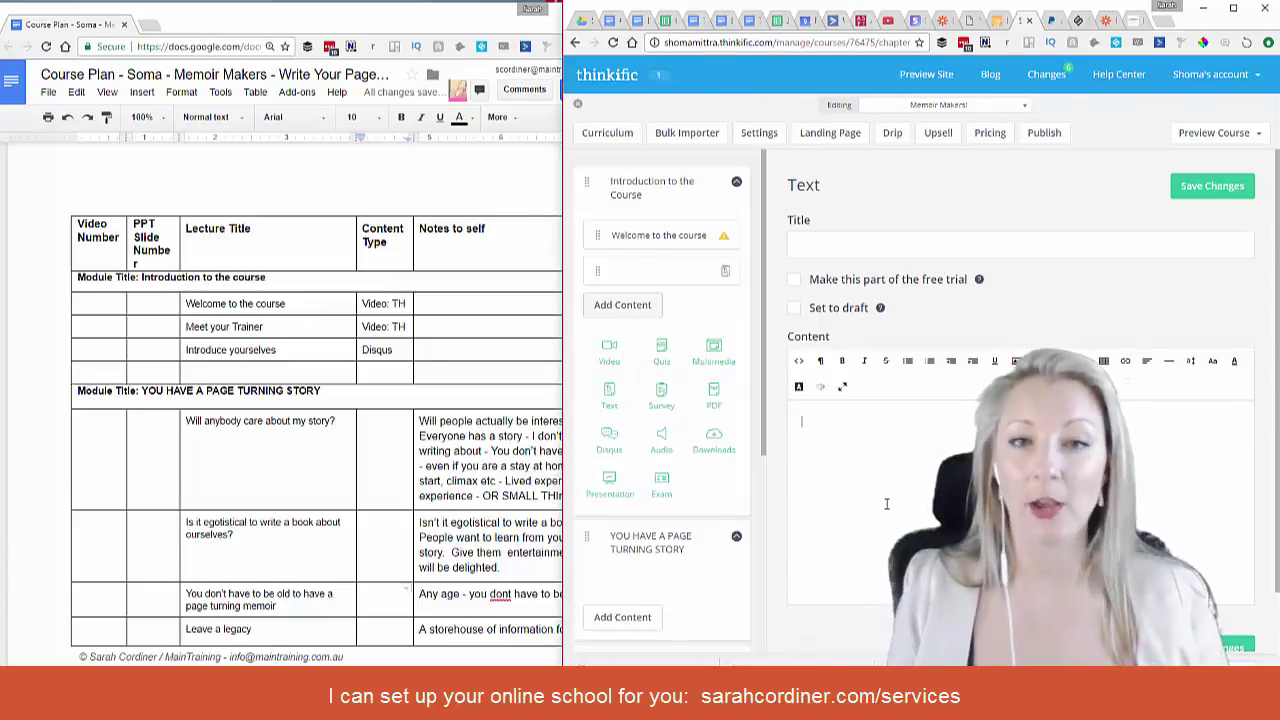
{"action": "left_click", "coordinate": [886, 504]}
{"action": "type", "text": "vdvdv"}
{"action": "key", "text": "Return"}
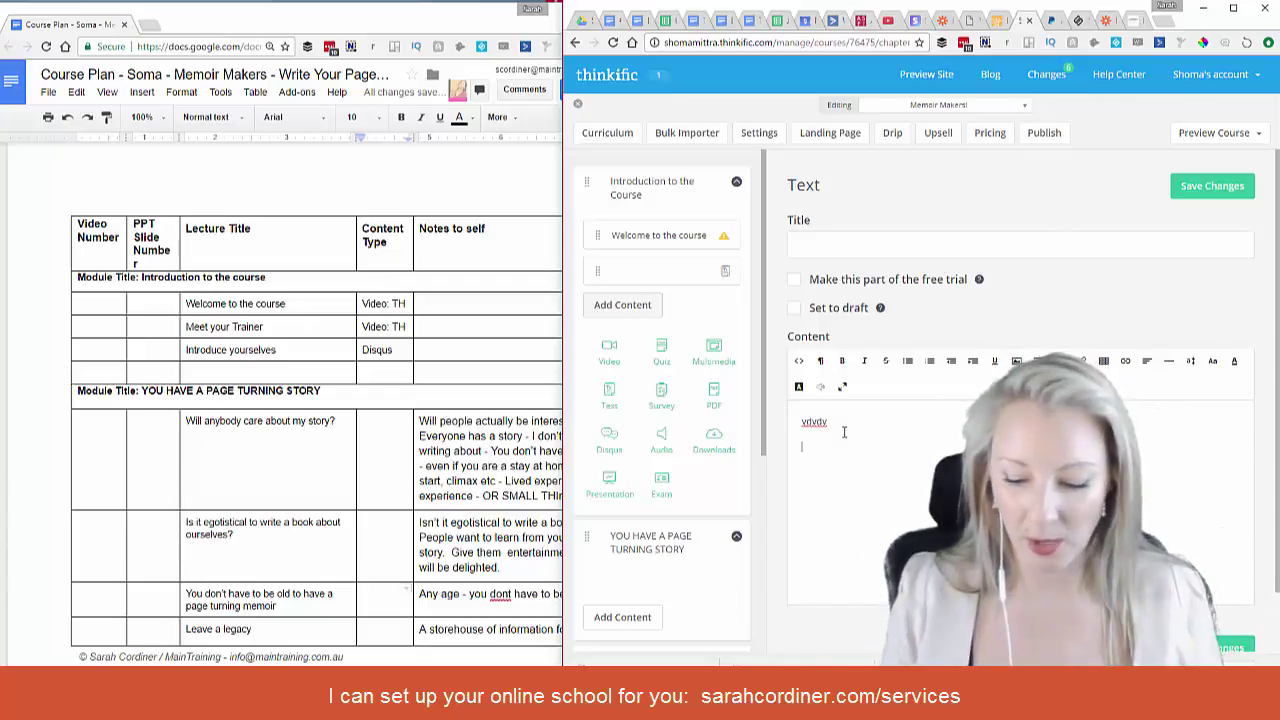
{"action": "type", "text": "sbfjds; gjk"}
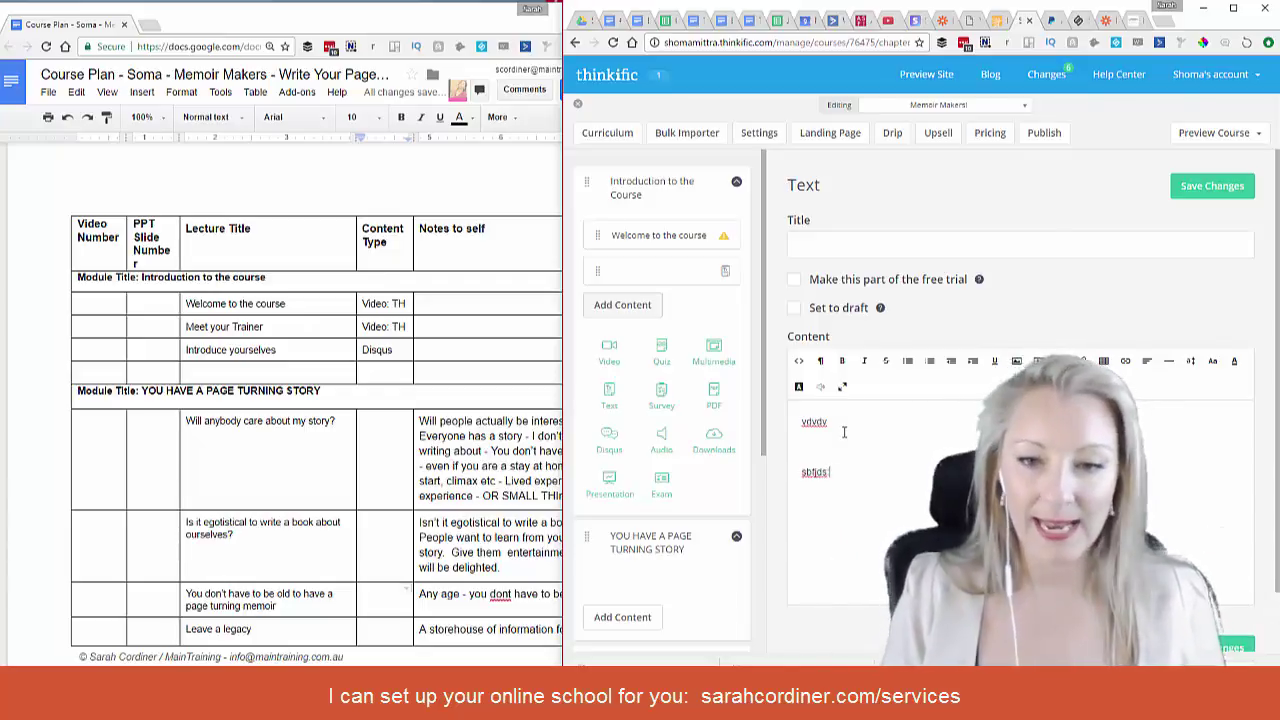
{"action": "type", "text": "gjk"}
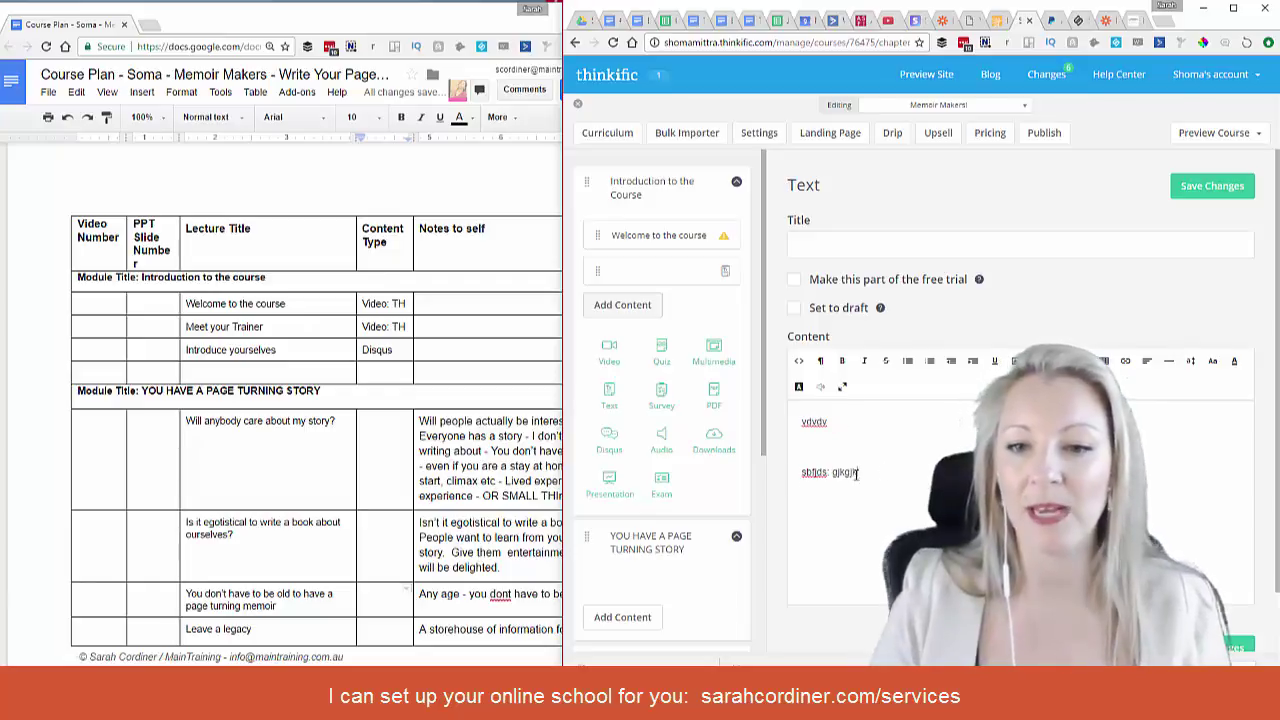
Clear the placeholder content and discard the untitled text lesson
{"action": "left_click_drag", "start_coordinate": [880, 470], "coordinate": [790, 478]}
{"action": "key", "text": "BackSpace"}
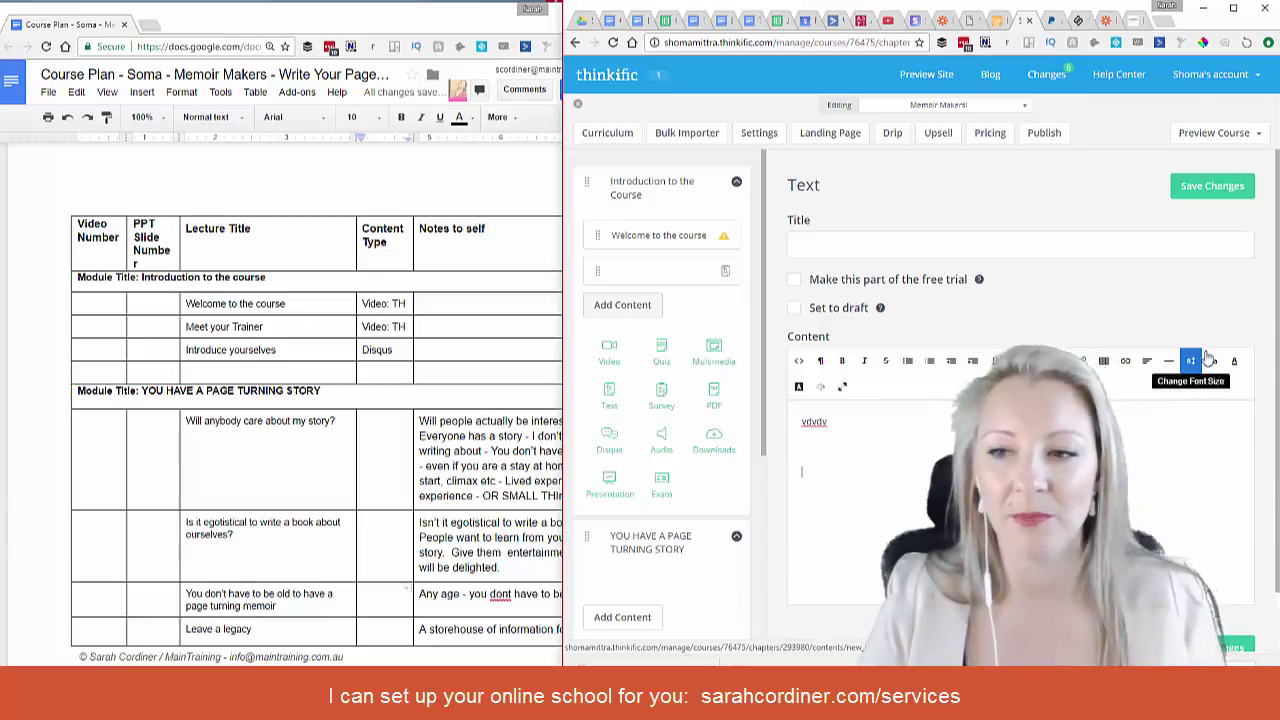
{"action": "left_click_drag", "start_coordinate": [847, 420], "coordinate": [789, 424]}
{"action": "key", "text": "BackSpace"}
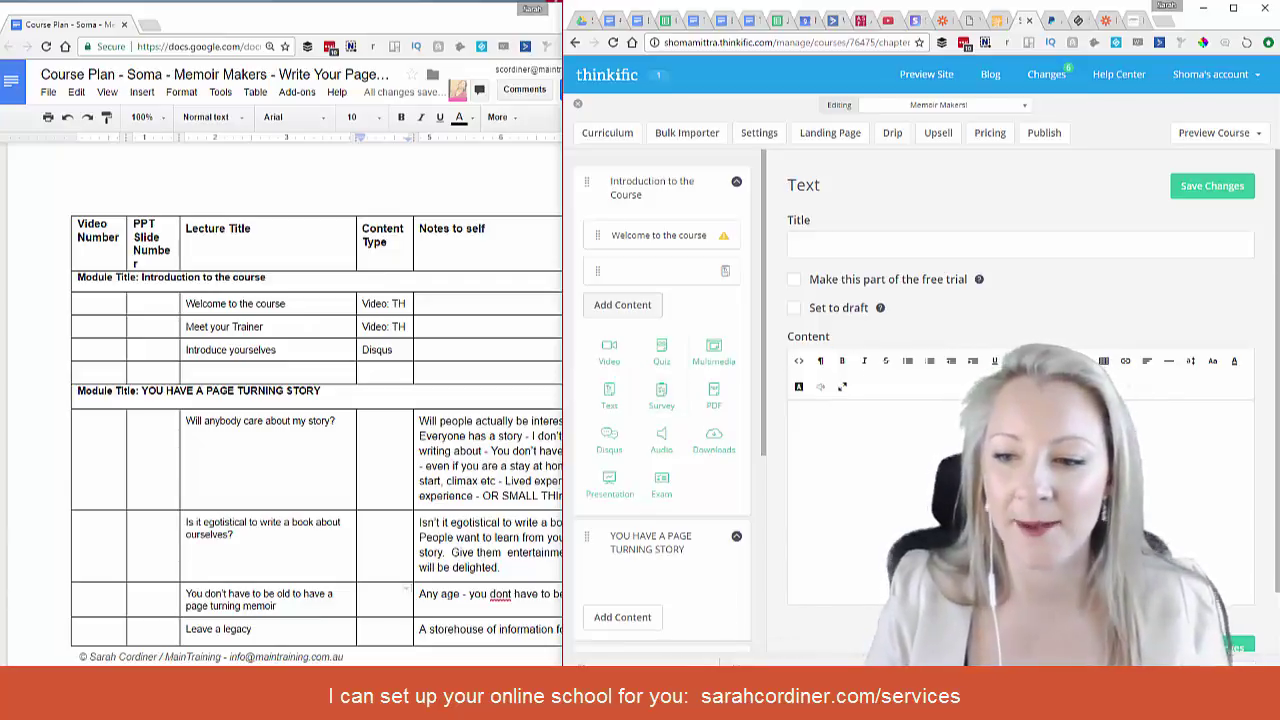
{"action": "scroll", "coordinate": [1020, 300], "scroll_direction": "down", "scroll_amount": 1}
{"action": "left_click", "coordinate": [735, 437]}
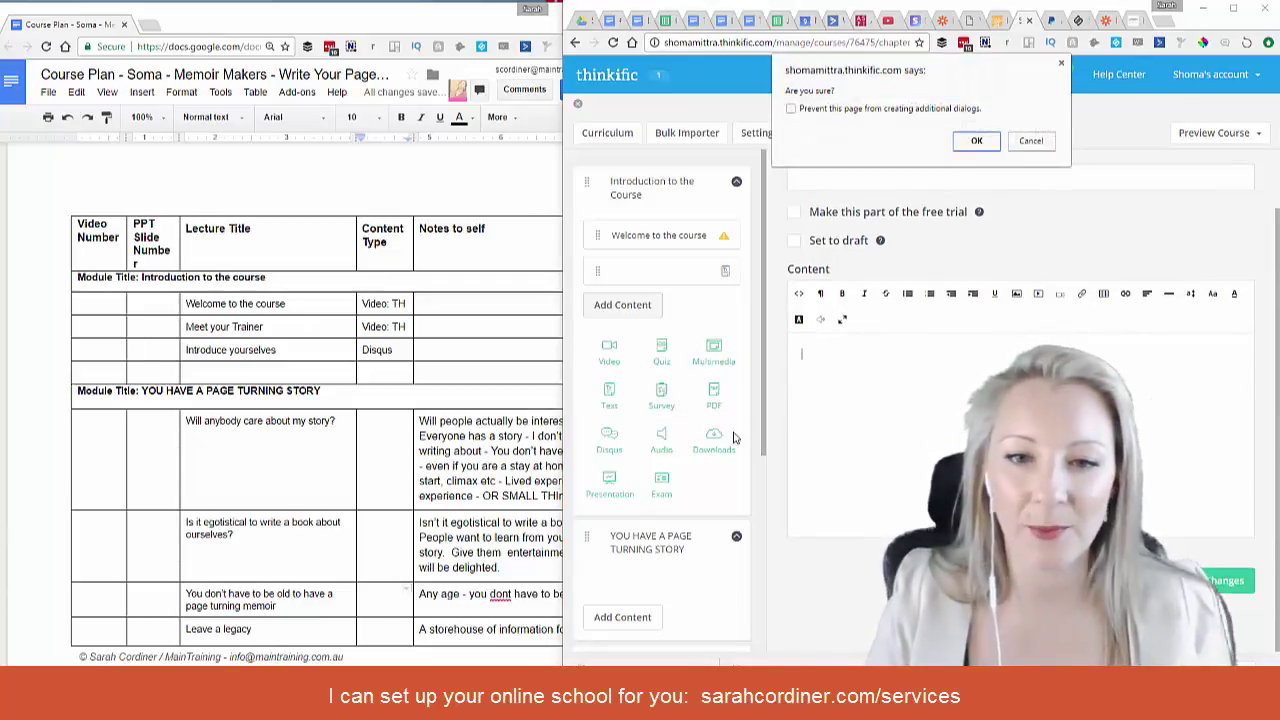
{"action": "left_click", "coordinate": [977, 141]}
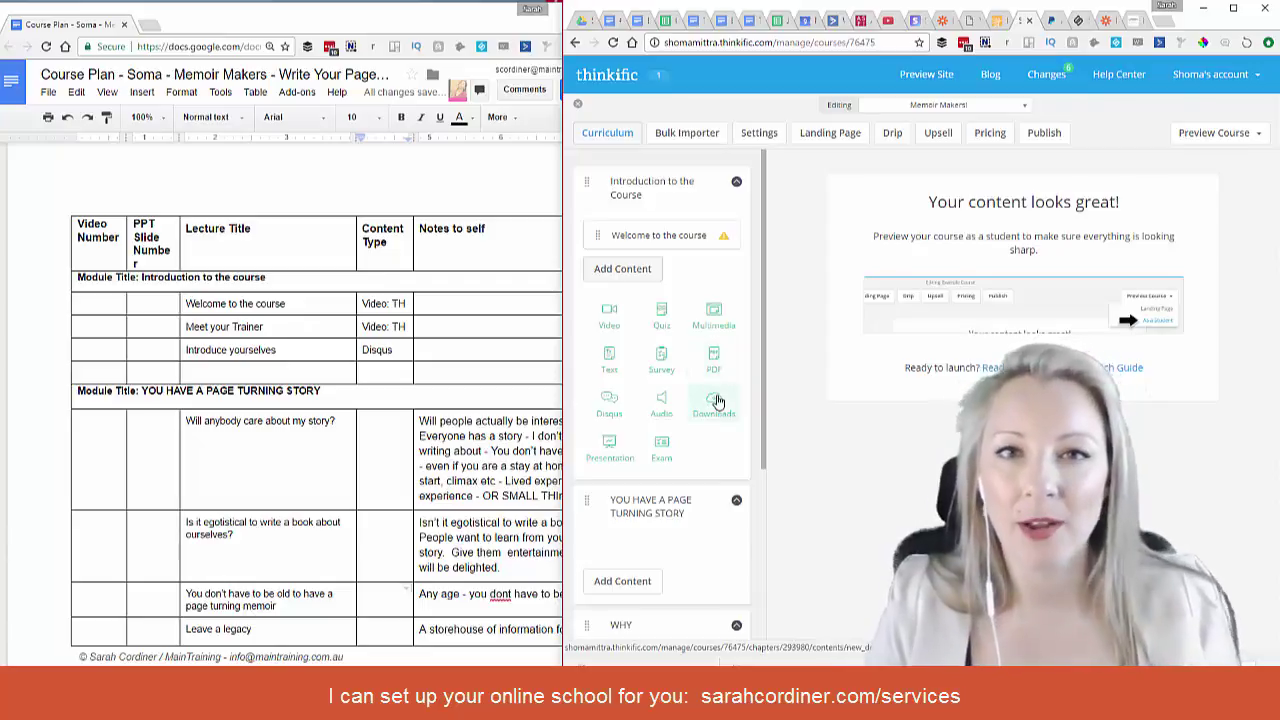
Start a PDF lesson in the "Introduction to the Course" chapter and switch its downloadable option on and off again
{"action": "left_click", "coordinate": [714, 362]}
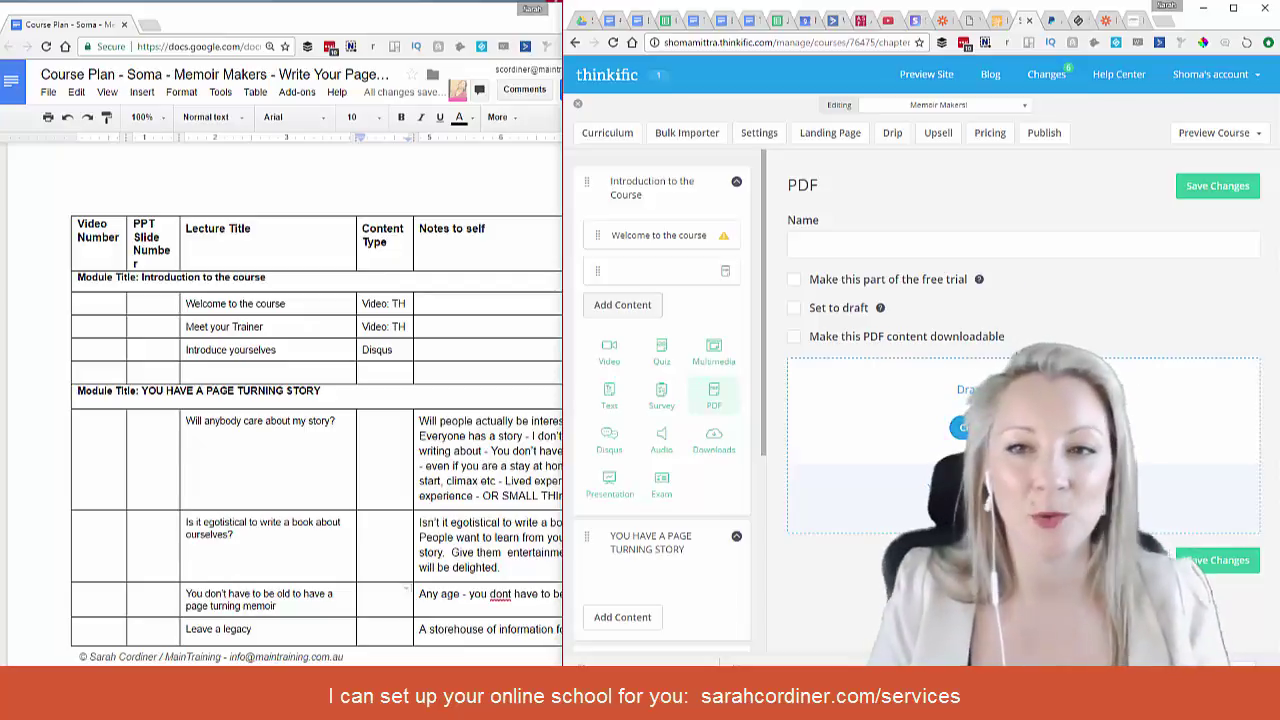
{"action": "left_click", "coordinate": [796, 338]}
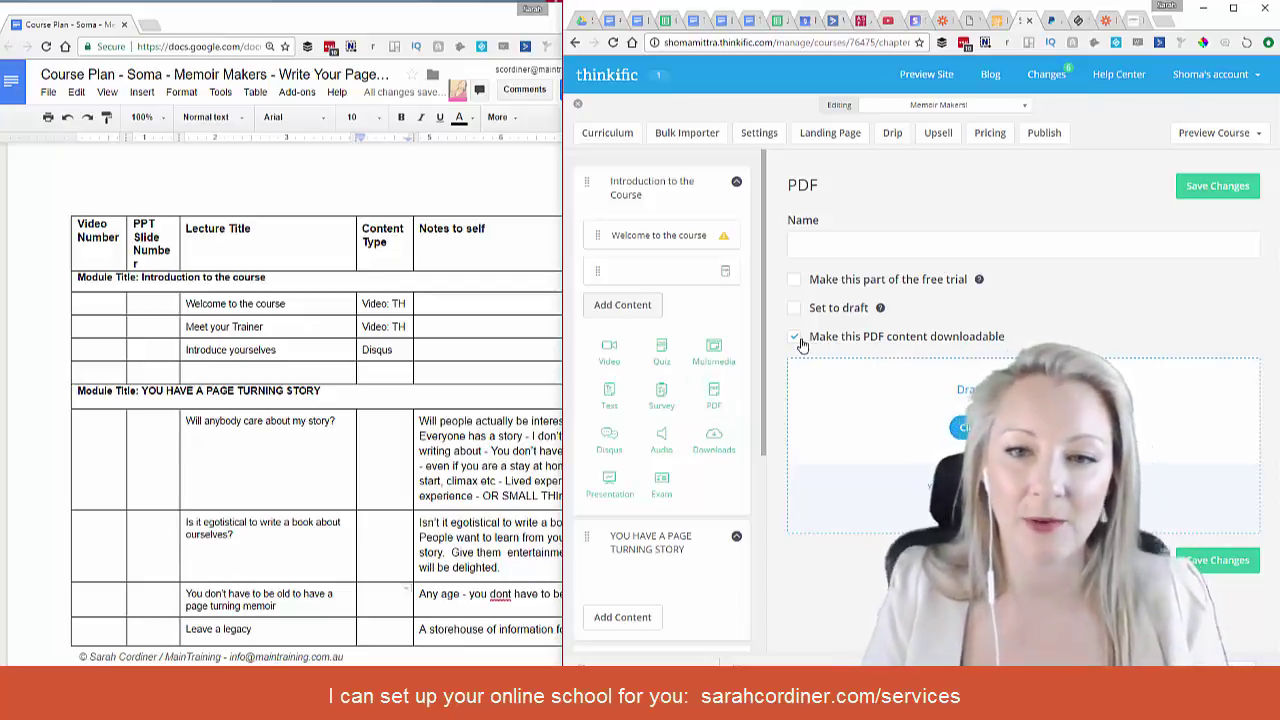
{"action": "left_click", "coordinate": [797, 340]}
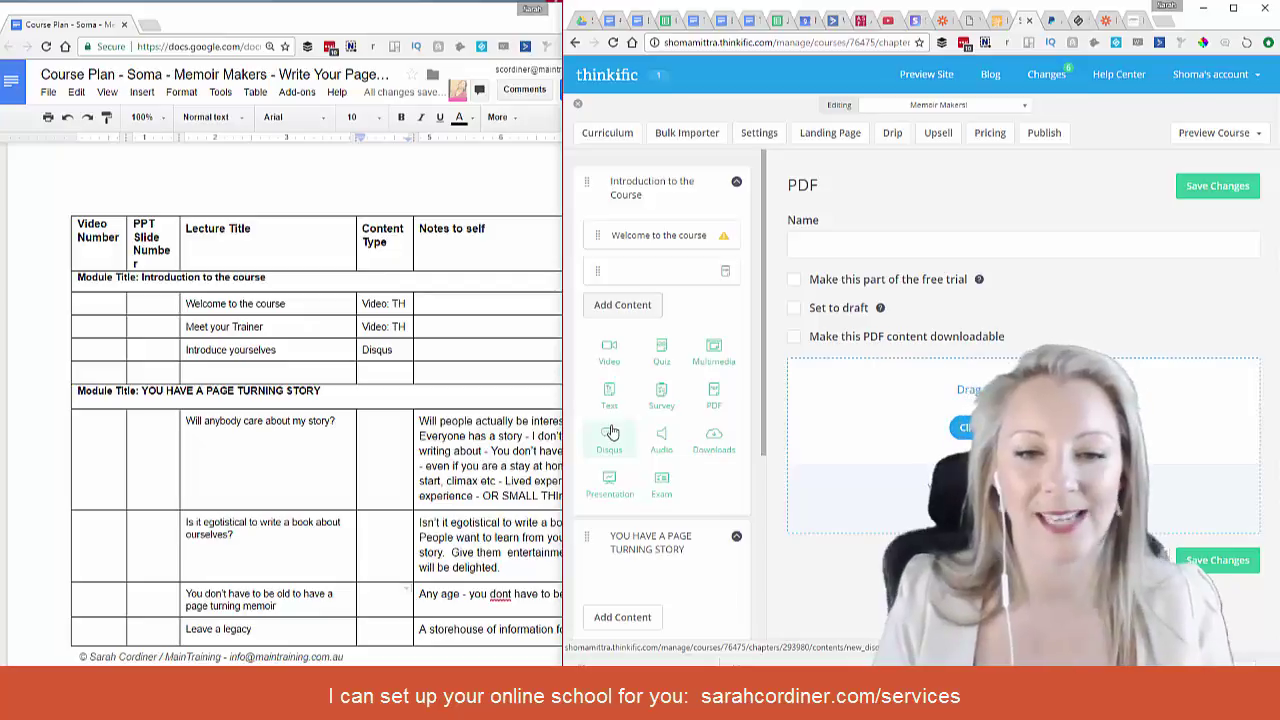
Switch the new lesson to the audio type and look through its settings, description and upload area
{"action": "scroll", "coordinate": [640, 412], "scroll_direction": "down", "scroll_amount": 1}
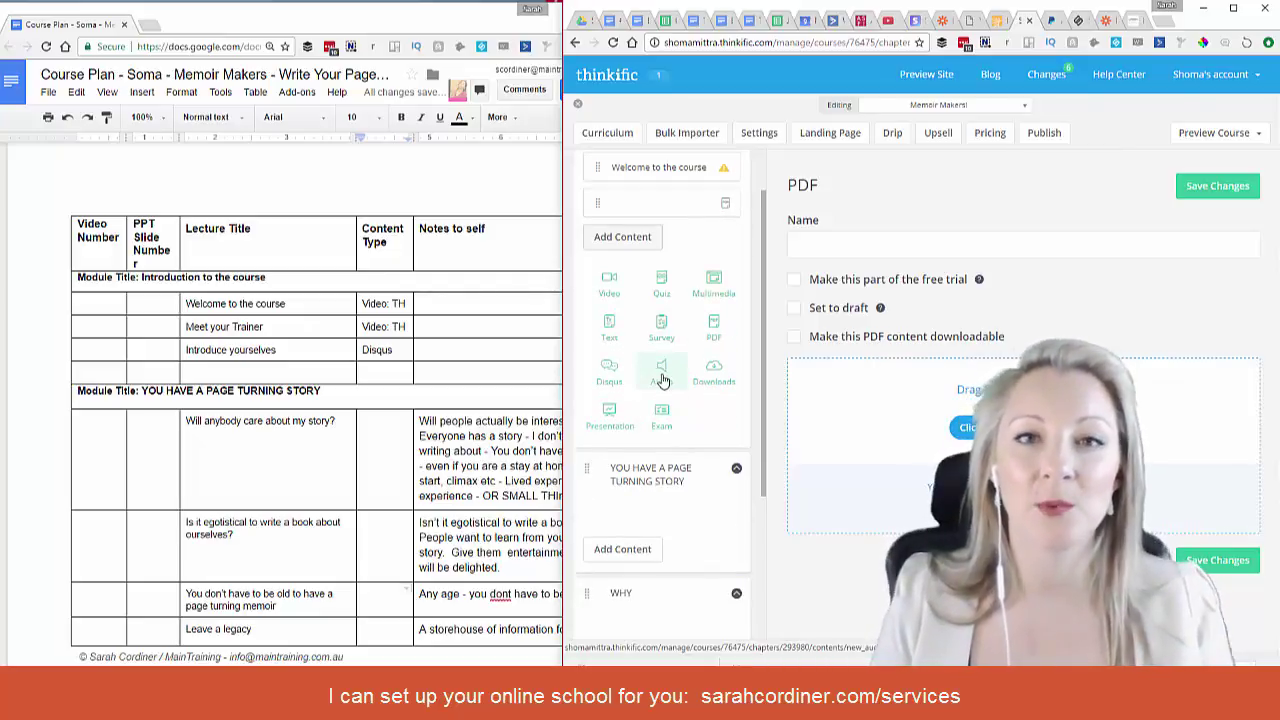
{"action": "left_click", "coordinate": [662, 378]}
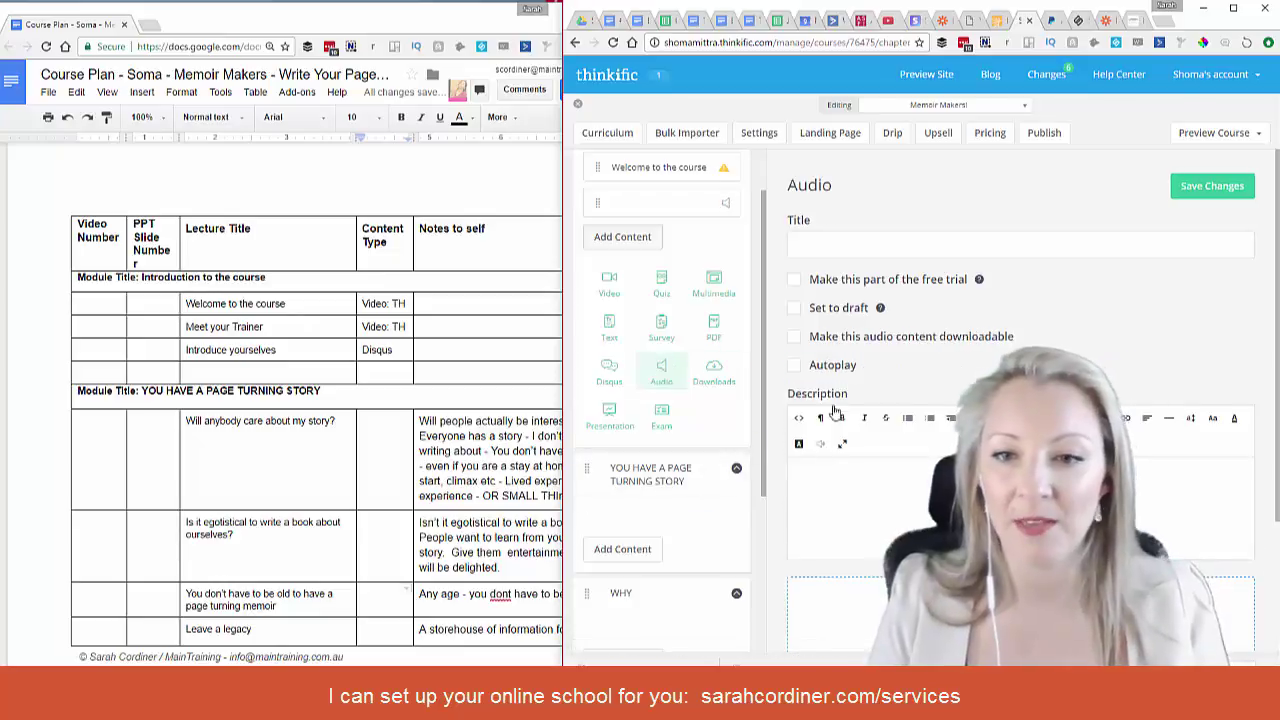
{"action": "scroll", "coordinate": [864, 343], "scroll_direction": "down", "scroll_amount": 1}
{"action": "scroll", "coordinate": [864, 343], "scroll_direction": "down", "scroll_amount": 1}
{"action": "left_click", "coordinate": [958, 368]}
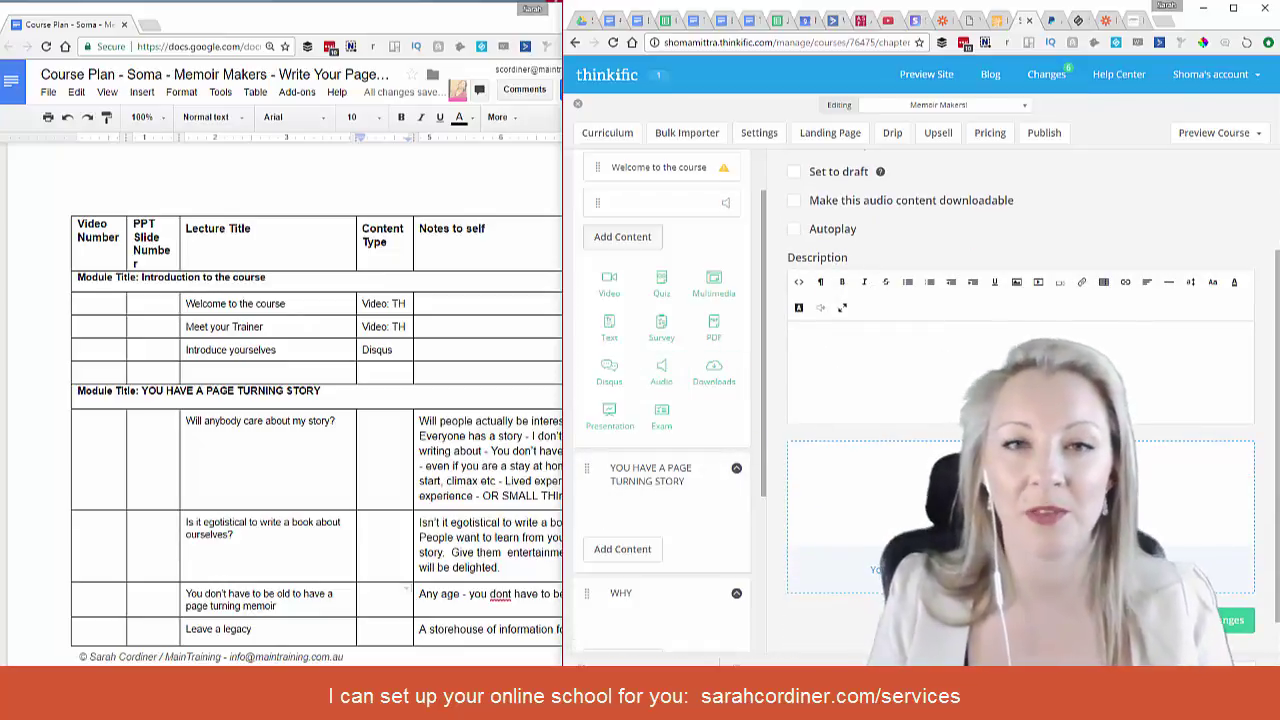
{"action": "scroll", "coordinate": [1020, 400], "scroll_direction": "up", "scroll_amount": 2}
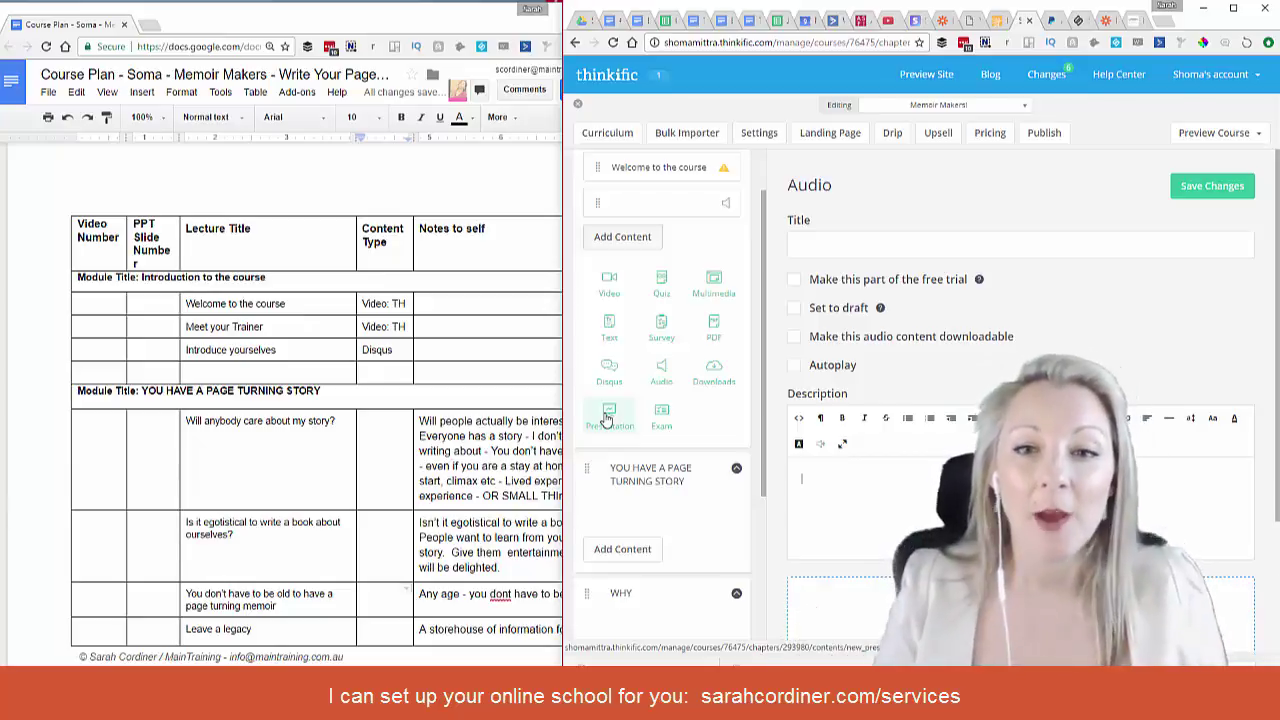
{"action": "scroll", "coordinate": [605, 390], "scroll_direction": "up", "scroll_amount": 1}
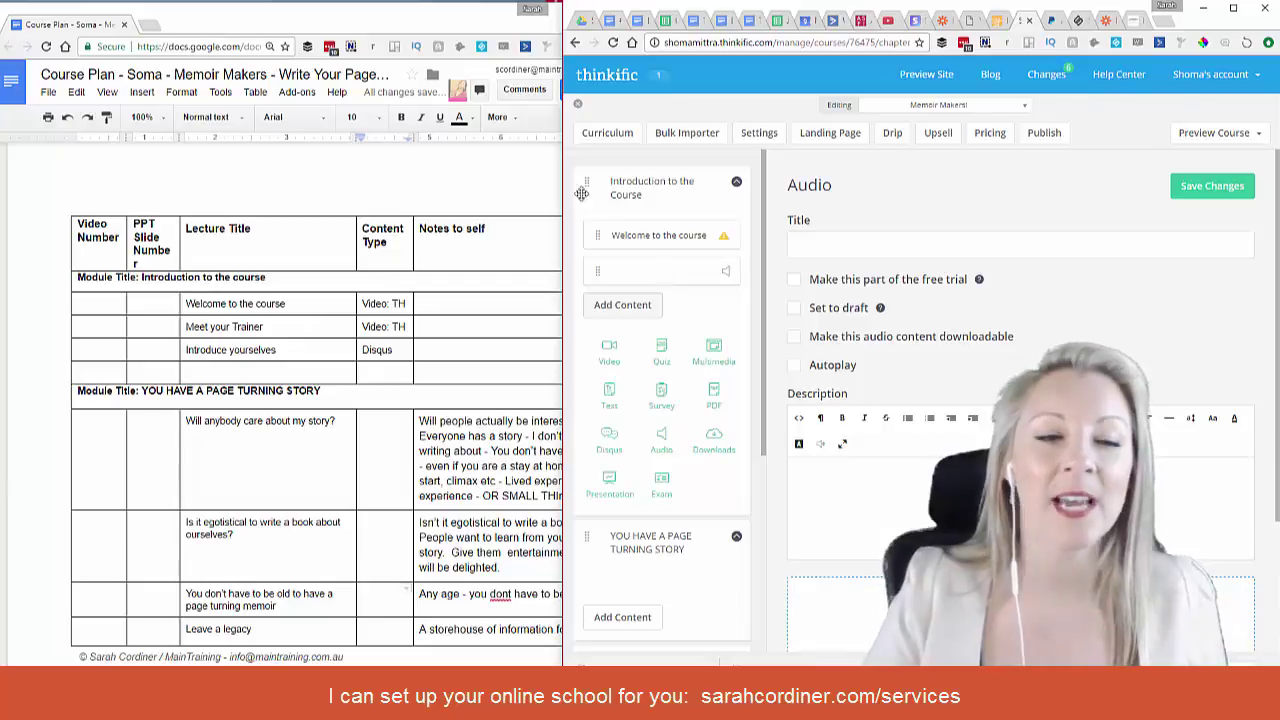
Copy the lecture title "Meet your Trainer" from the course plan into the new lesson's title
{"action": "left_click_drag", "start_coordinate": [284, 328], "coordinate": [185, 327]}
{"action": "key", "text": "ctrl+c"}
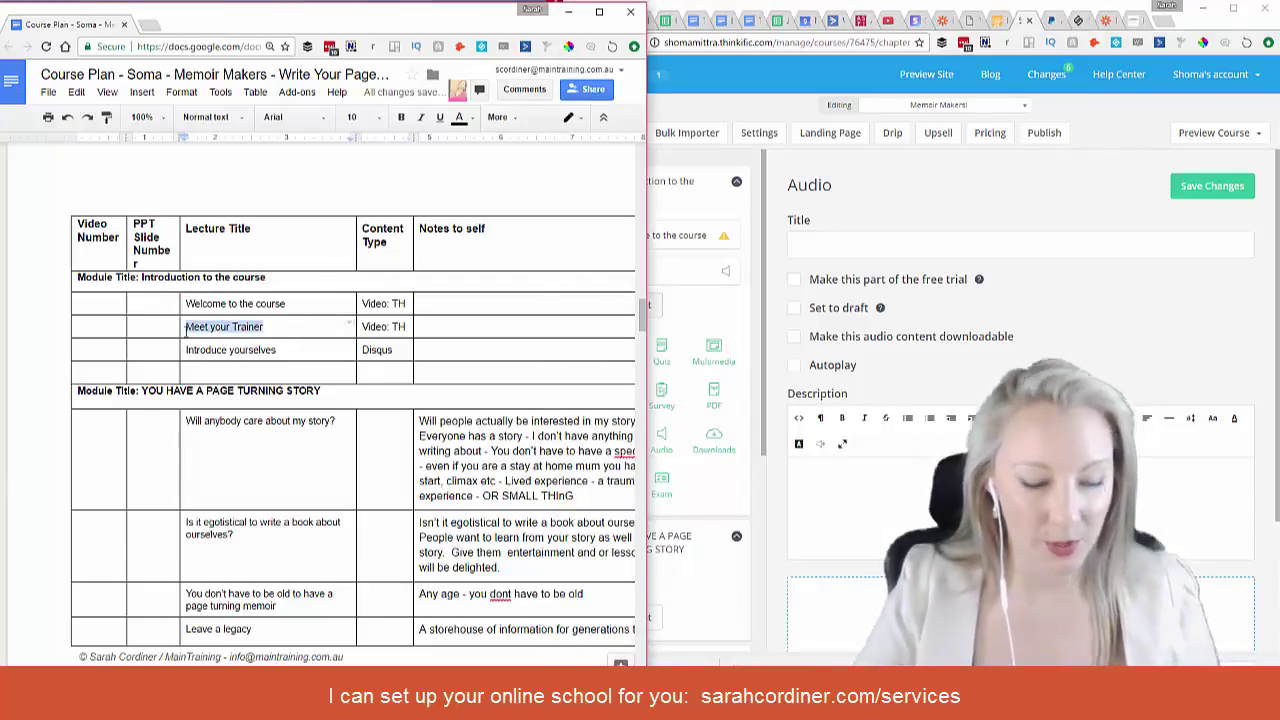
{"action": "left_click", "coordinate": [655, 276]}
{"action": "left_click", "coordinate": [816, 243]}
{"action": "key", "text": "ctrl+v"}
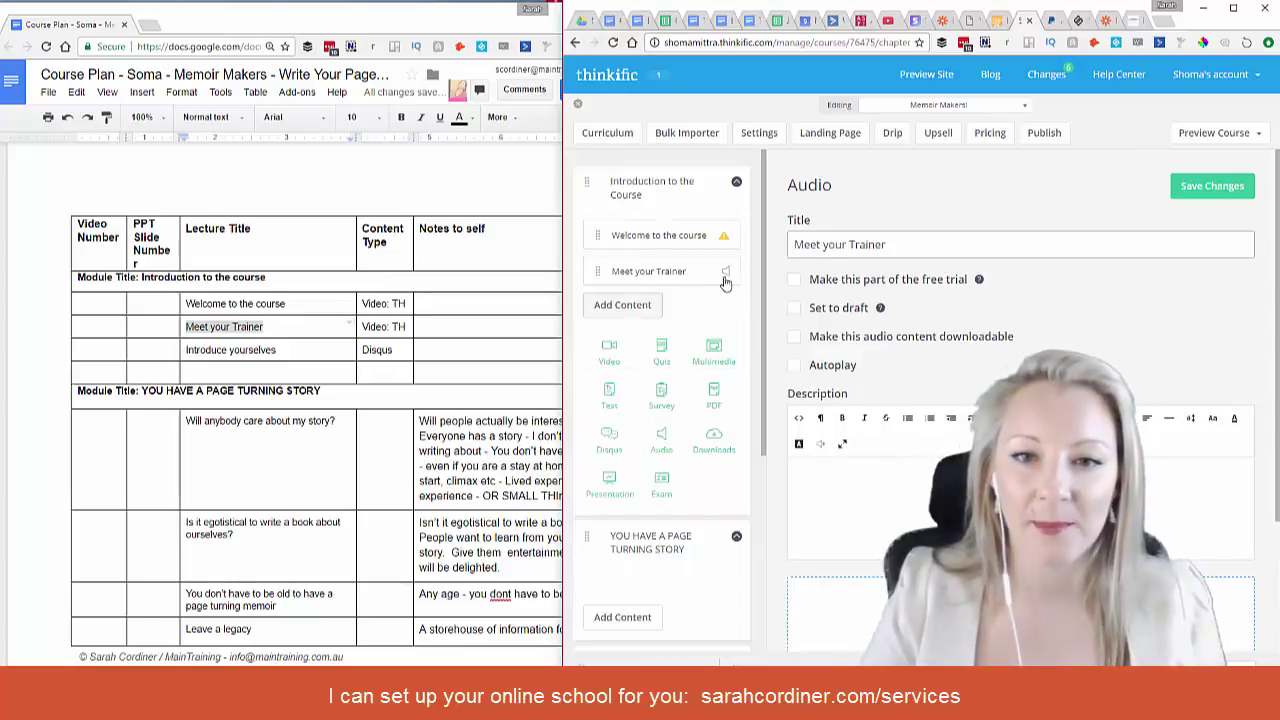
Discard the unsaved audio version of the "Meet your Trainer" lesson
{"action": "scroll", "coordinate": [807, 331], "scroll_direction": "down", "scroll_amount": 2}
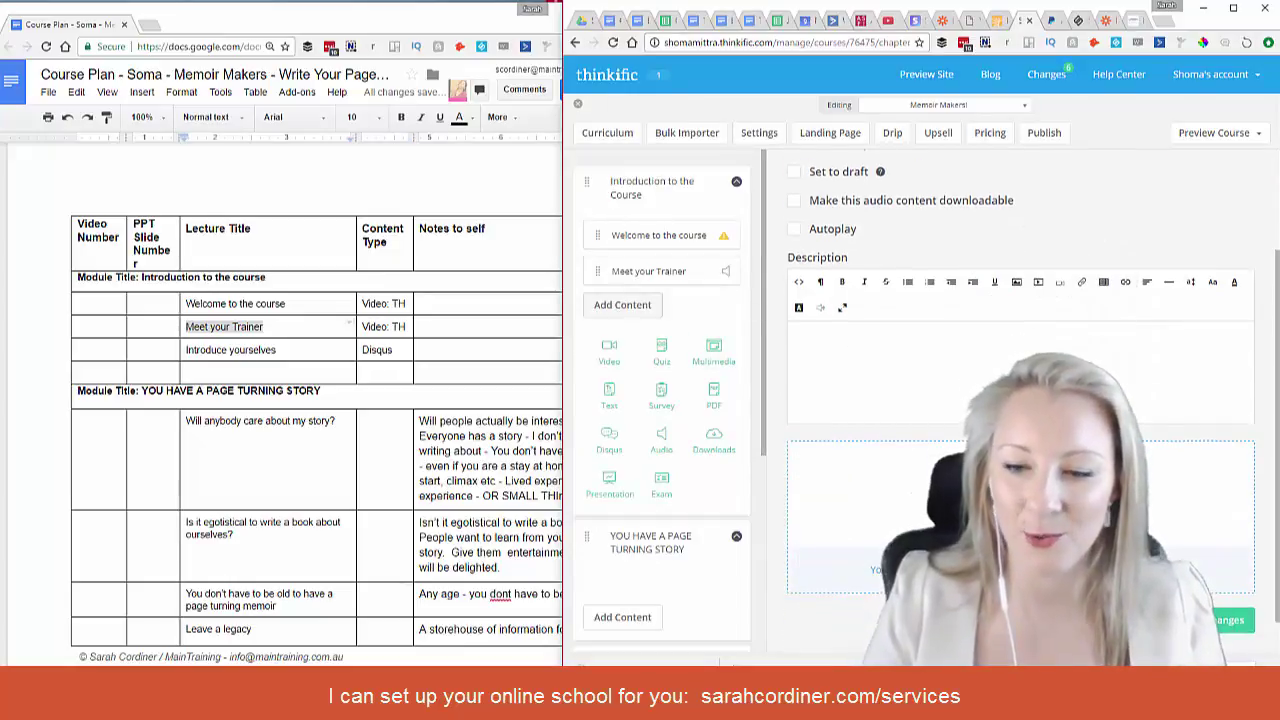
{"action": "left_click", "coordinate": [830, 172]}
{"action": "left_click", "coordinate": [976, 141]}
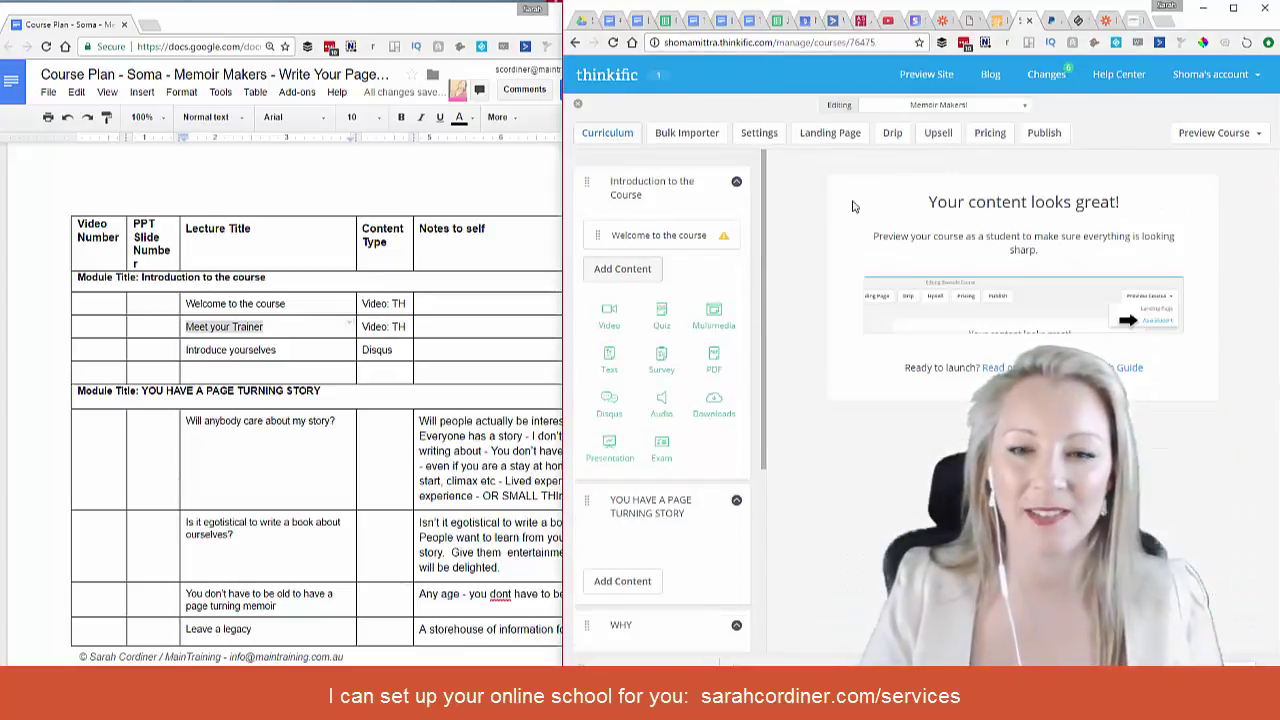
Add a video lesson titled "Meet your Trainer" to the introduction chapter, with autoplay and free trial enabled, and save it
{"action": "left_click", "coordinate": [612, 314]}
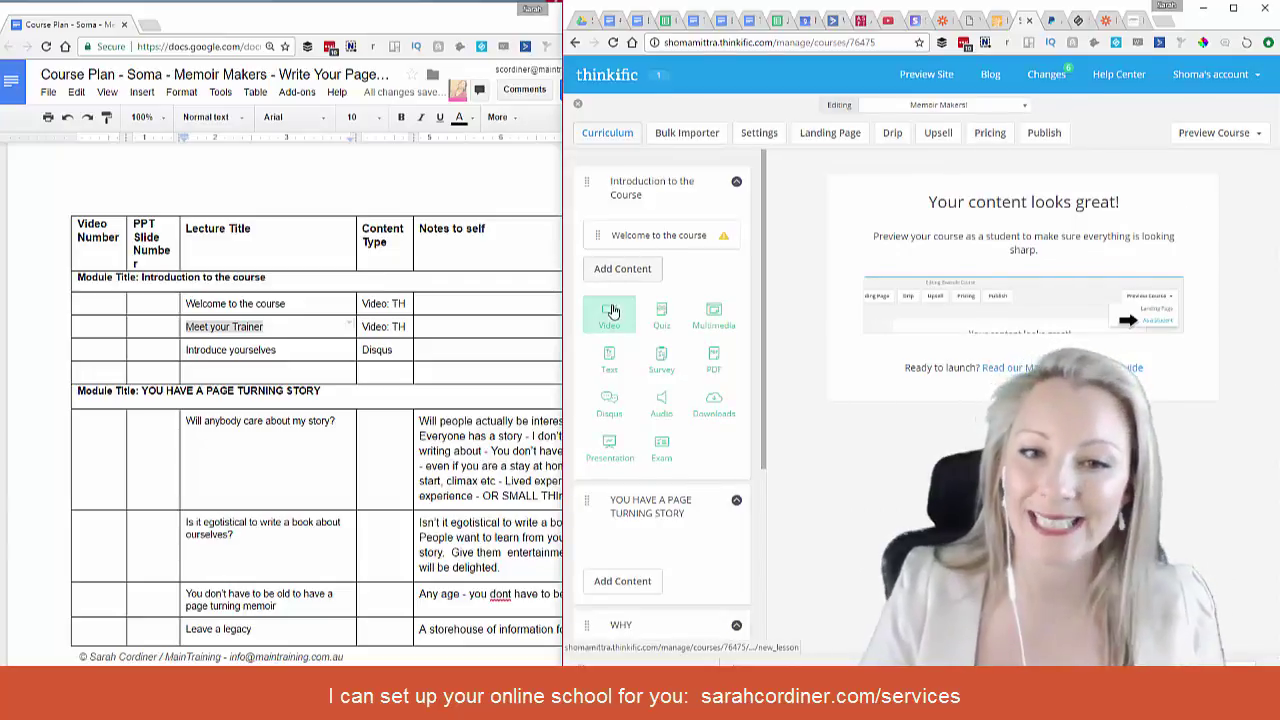
{"action": "left_click", "coordinate": [830, 244]}
{"action": "key", "text": "ctrl+v"}
{"action": "left_click", "coordinate": [795, 366]}
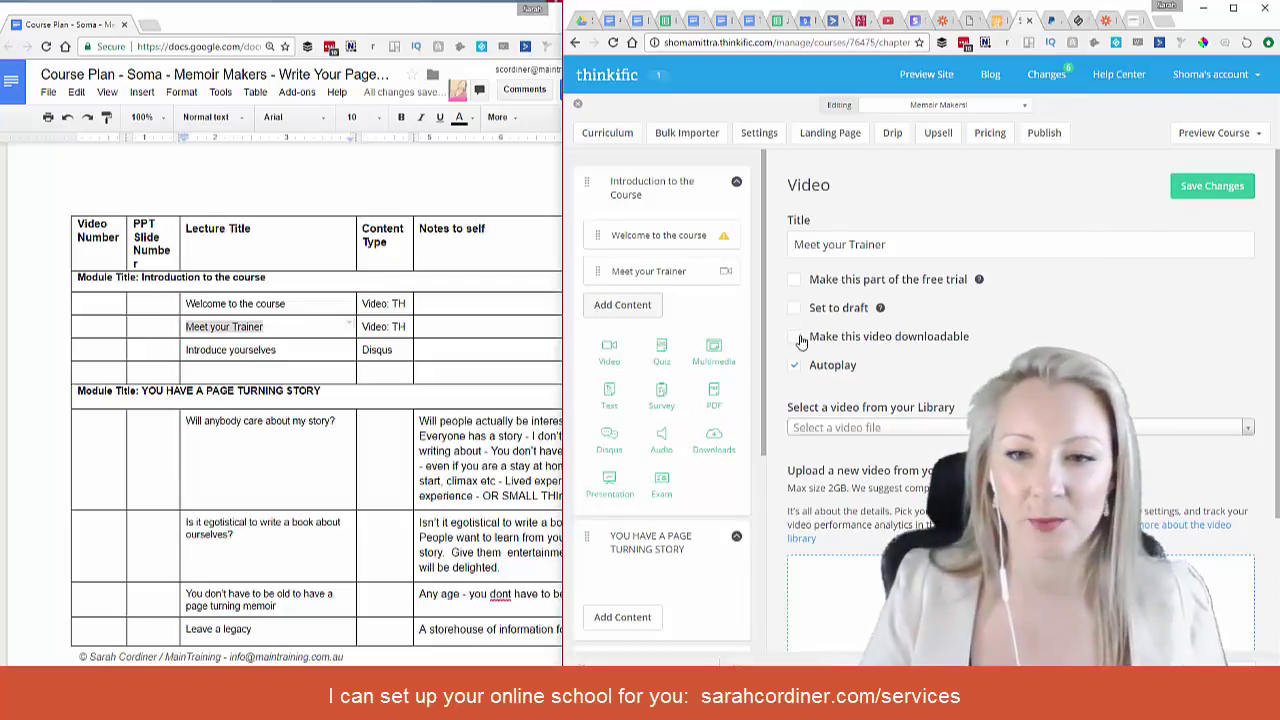
{"action": "left_click", "coordinate": [813, 280]}
{"action": "left_click", "coordinate": [1195, 192]}
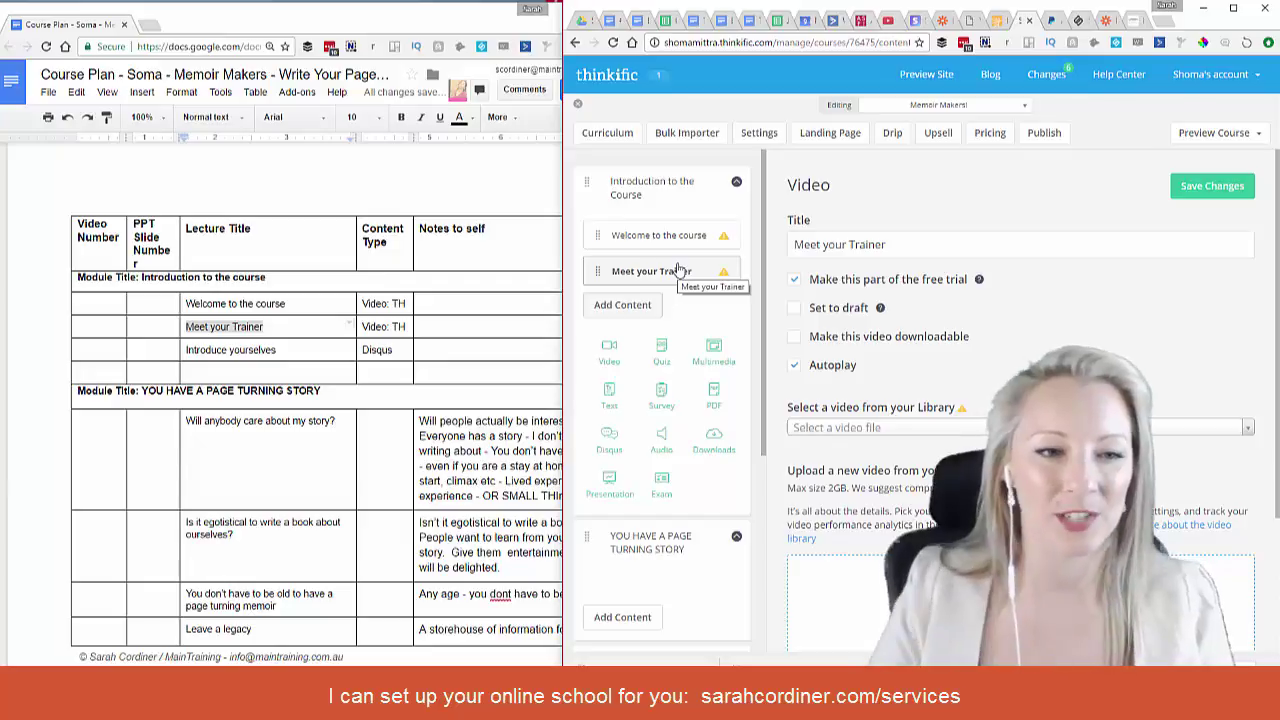
{"action": "left_click", "coordinate": [1212, 186]}
{"action": "left_click_drag", "start_coordinate": [280, 350], "coordinate": [186, 350]}
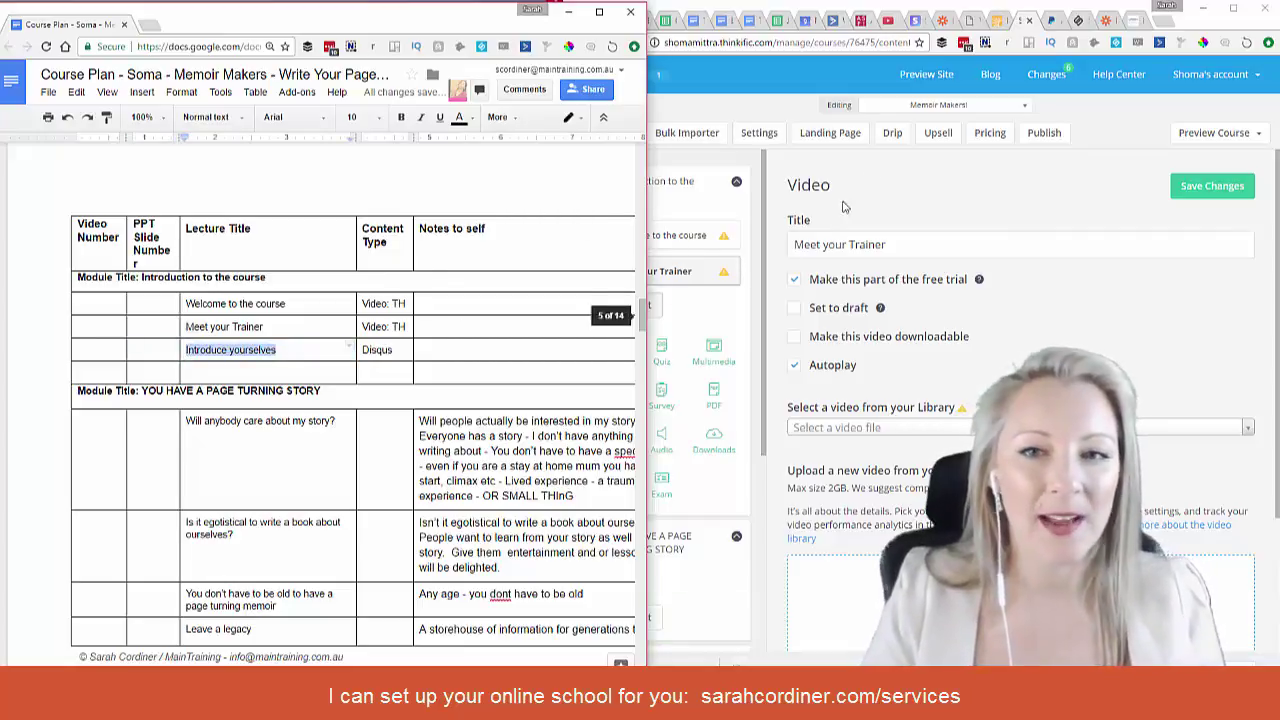
{"action": "left_click", "coordinate": [700, 350]}
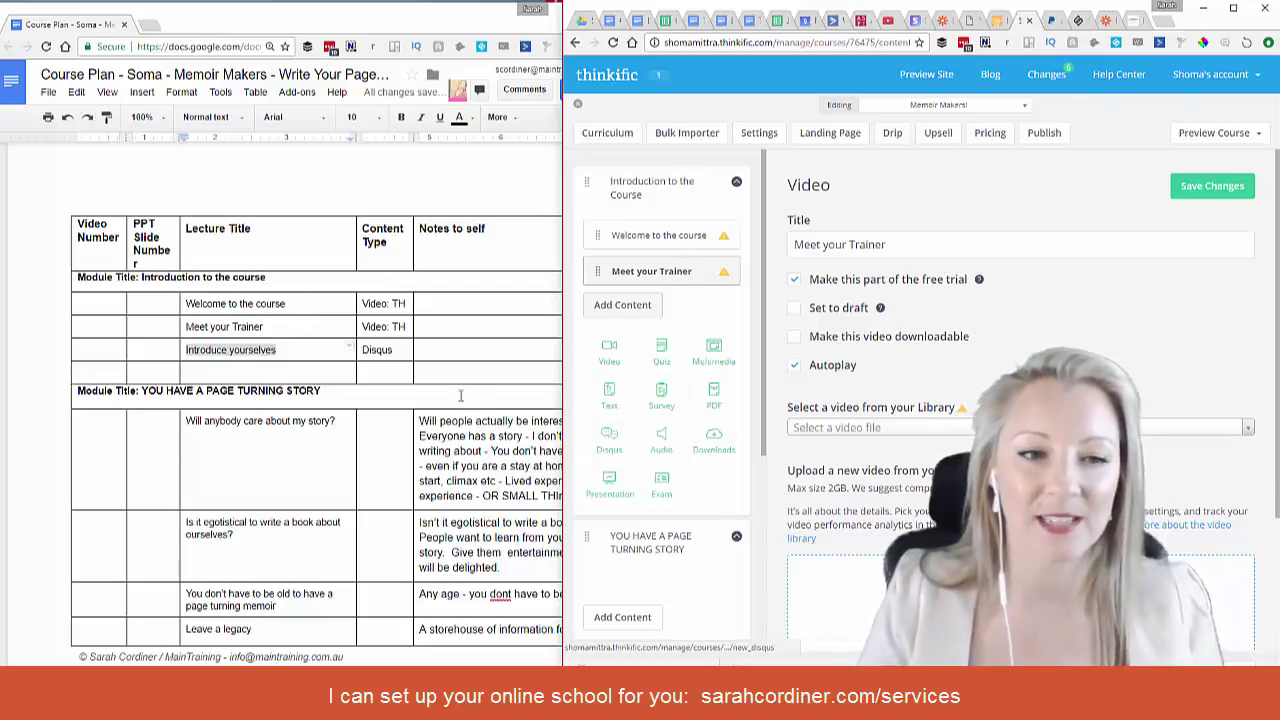
{"action": "left_click", "coordinate": [285, 347]}
{"action": "left_click", "coordinate": [888, 200]}
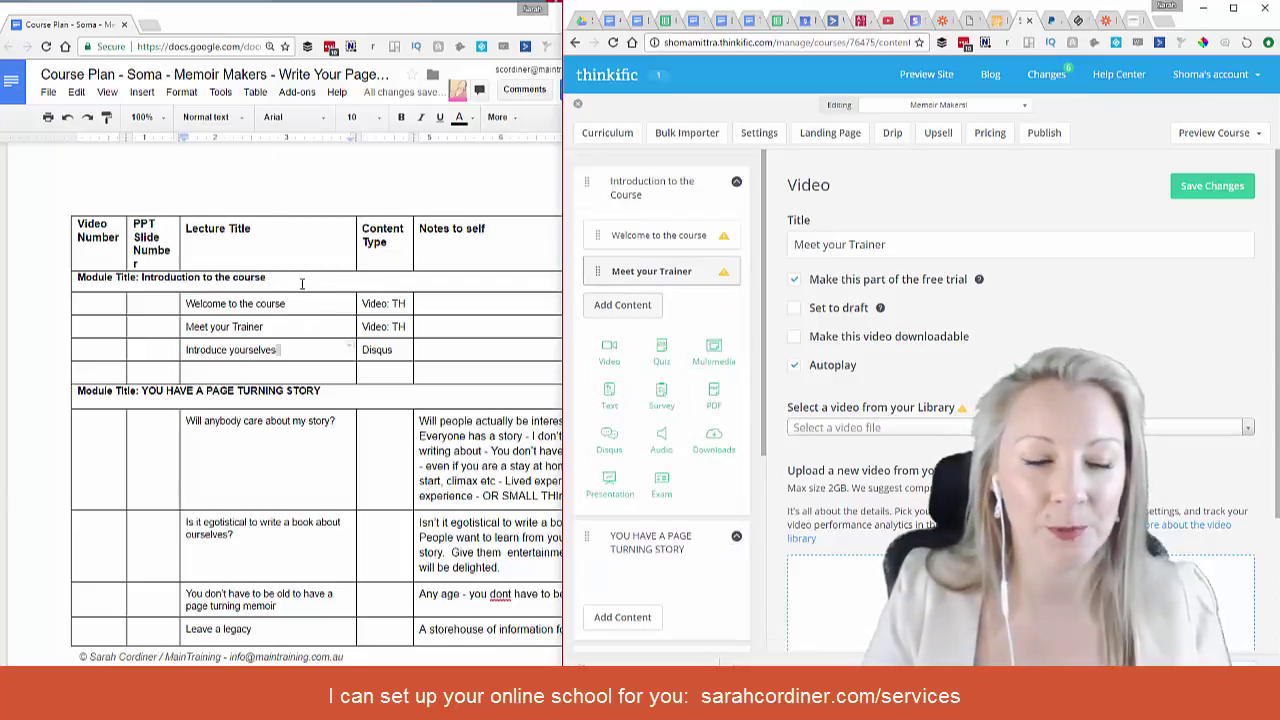
Copy the lecture title "Will anybody care about my story?" from the page turning story module in the course plan
{"action": "scroll", "coordinate": [293, 280], "scroll_direction": "down", "scroll_amount": 2}
{"action": "scroll", "coordinate": [680, 365], "scroll_direction": "down", "scroll_amount": 3}
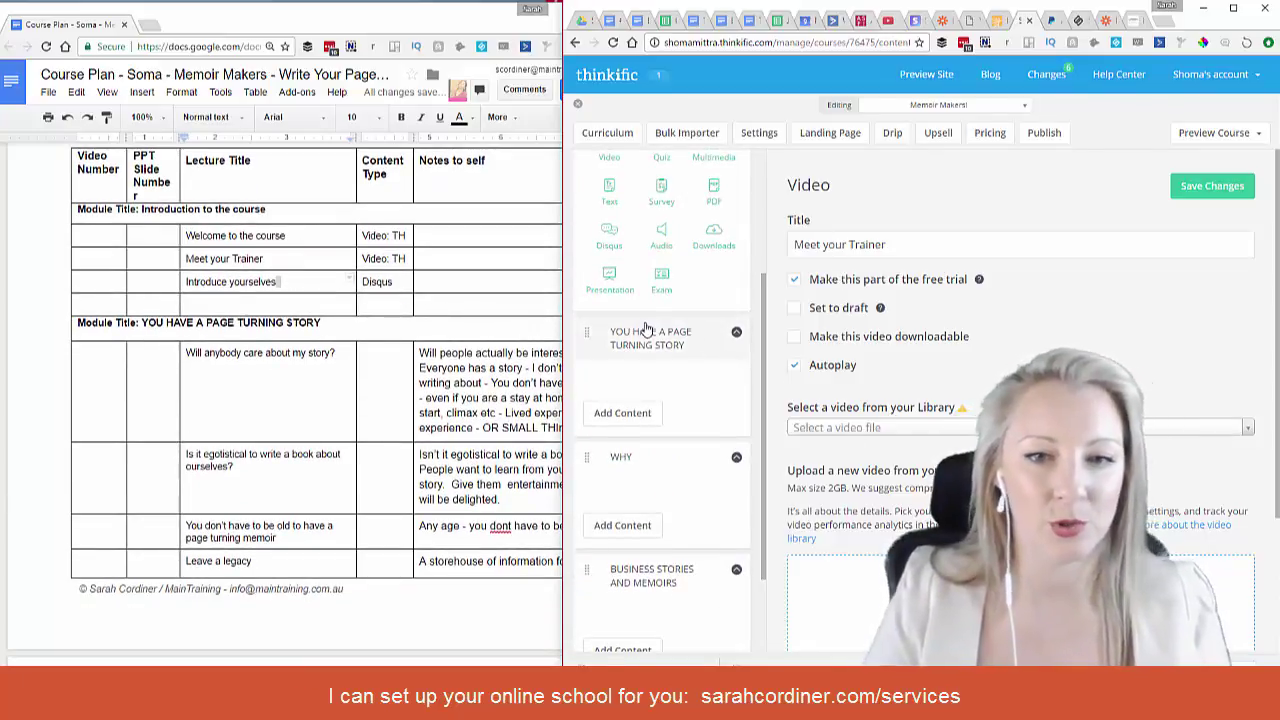
{"action": "scroll", "coordinate": [700, 360], "scroll_direction": "down", "scroll_amount": 2}
{"action": "scroll", "coordinate": [398, 323], "scroll_direction": "down", "scroll_amount": 2}
{"action": "left_click_drag", "start_coordinate": [340, 285], "coordinate": [180, 289]}
{"action": "key", "text": "ctrl+c"}
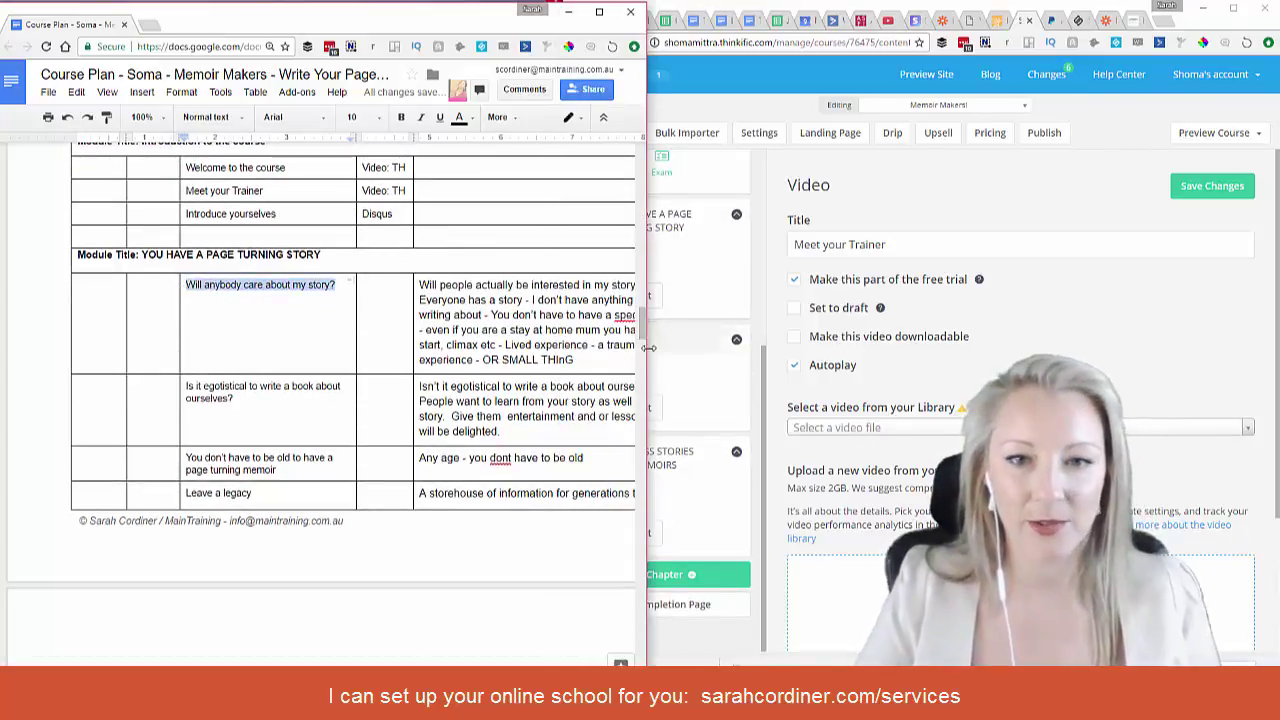
{"action": "left_click", "coordinate": [686, 281]}
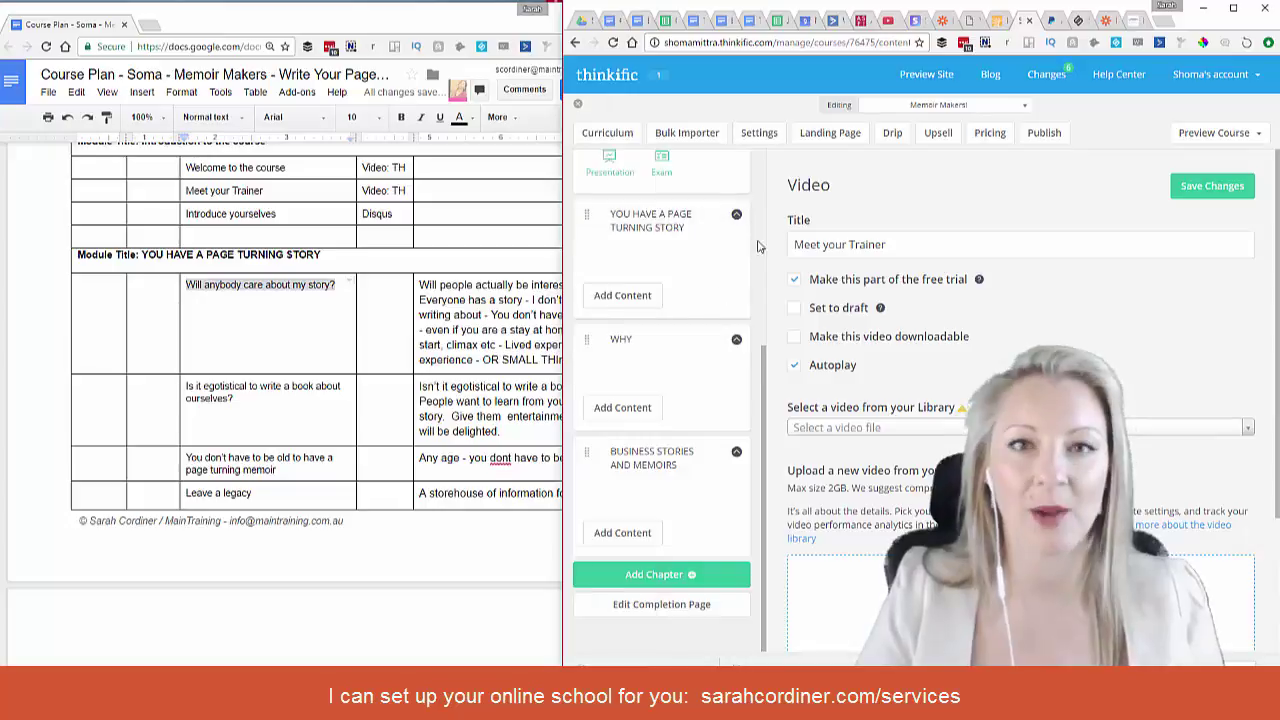
Add a video lesson titled "Will anybody care about my story?" to the "YOU HAVE A PAGE TURNING STORY" chapter, enable autoplay and save it
{"action": "left_click", "coordinate": [624, 296]}
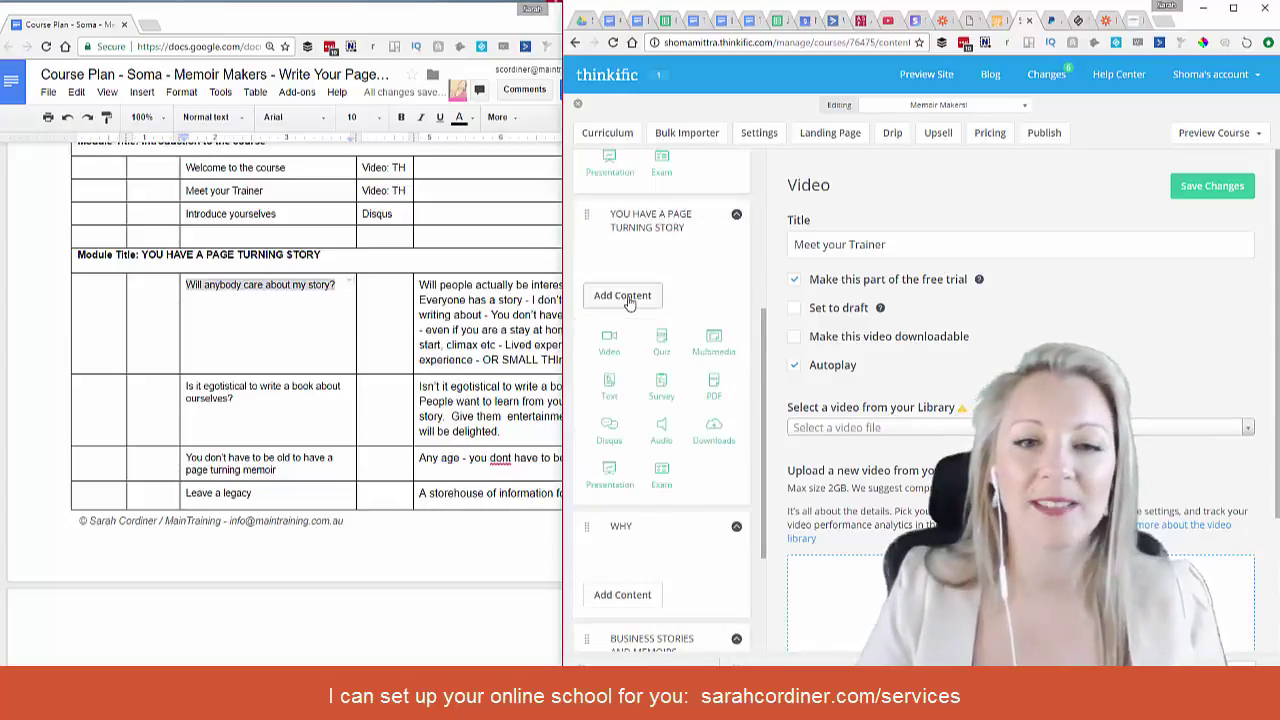
{"action": "left_click", "coordinate": [611, 343]}
{"action": "left_click", "coordinate": [873, 246]}
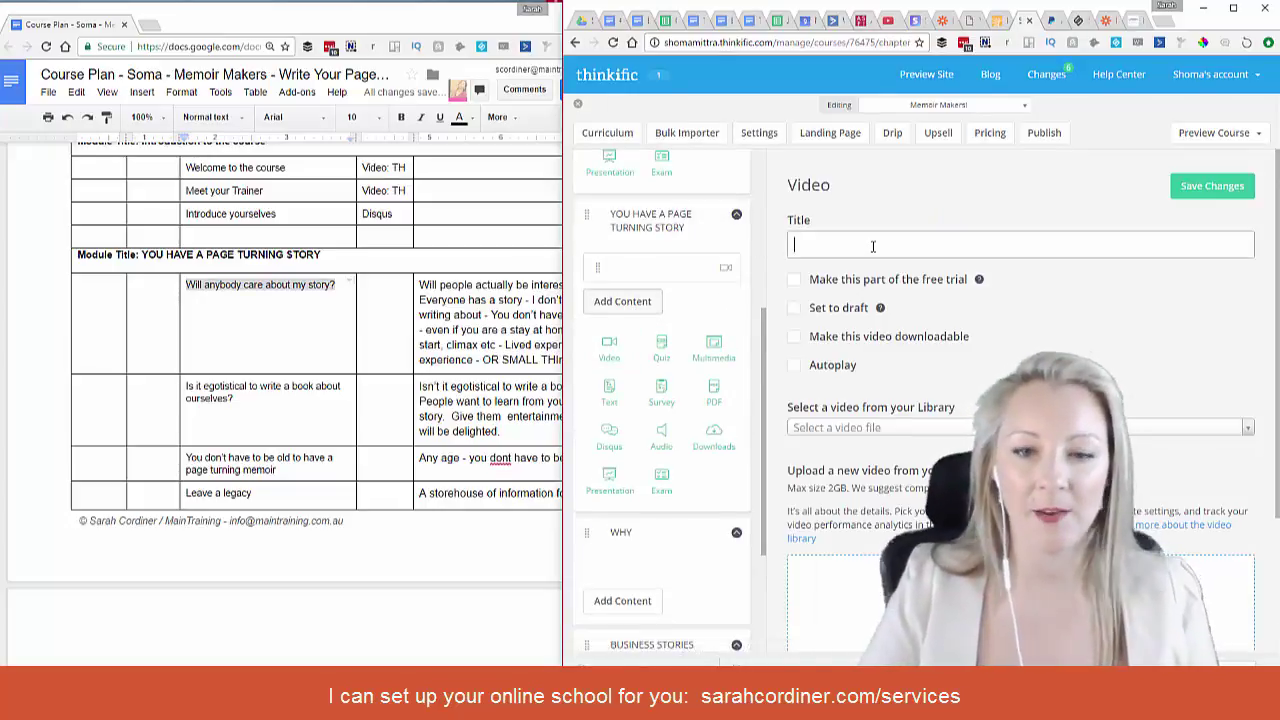
{"action": "key", "text": "ctrl+v"}
{"action": "left_click", "coordinate": [796, 365]}
{"action": "left_click", "coordinate": [1212, 187]}
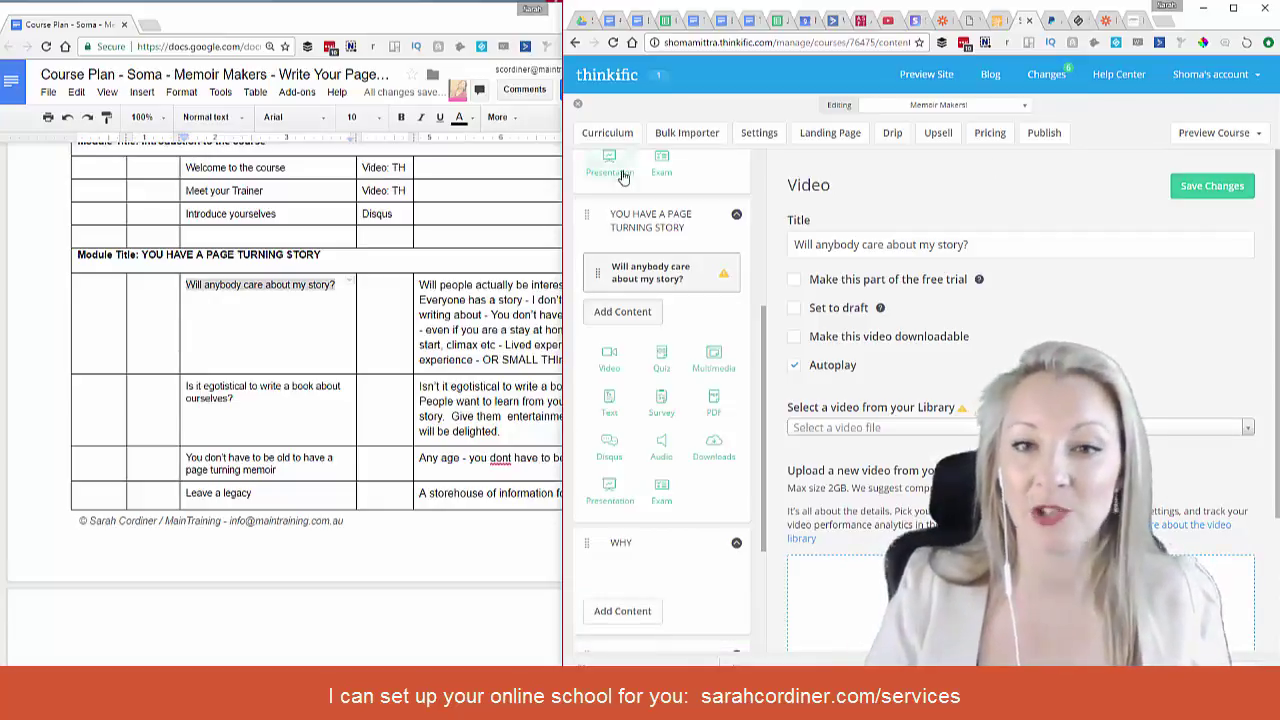
{"action": "left_click", "coordinate": [1192, 188]}
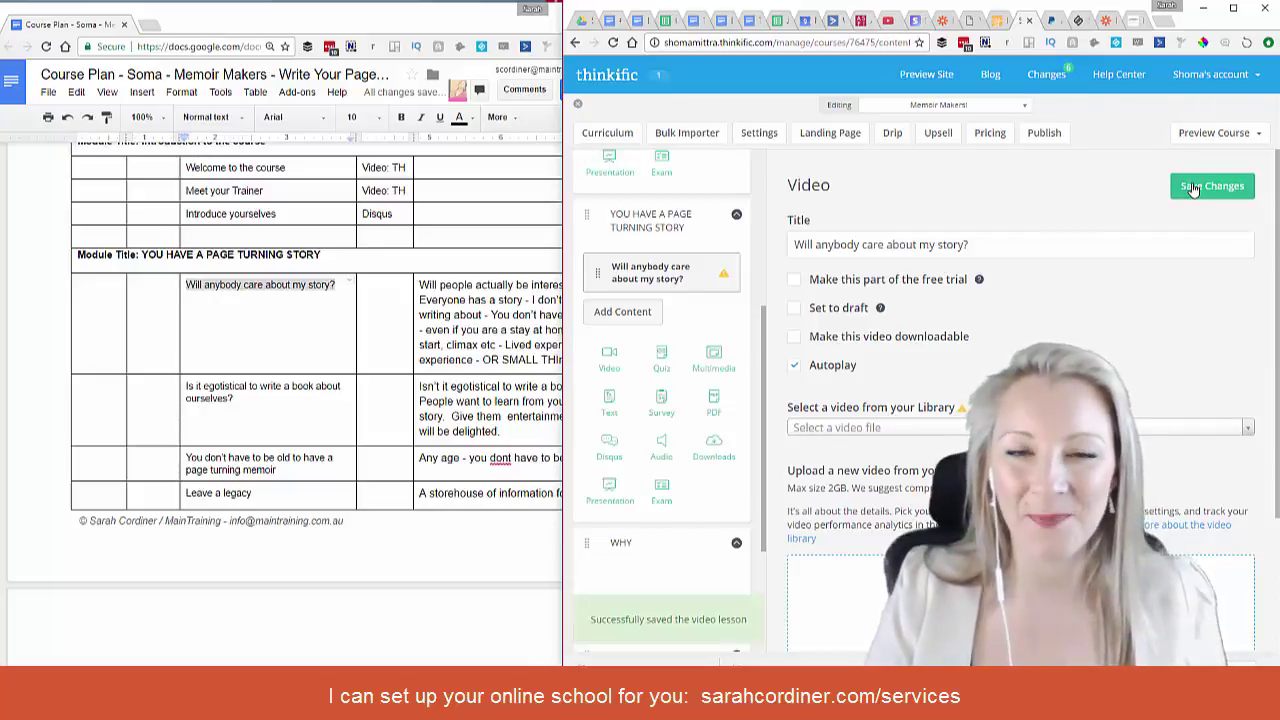